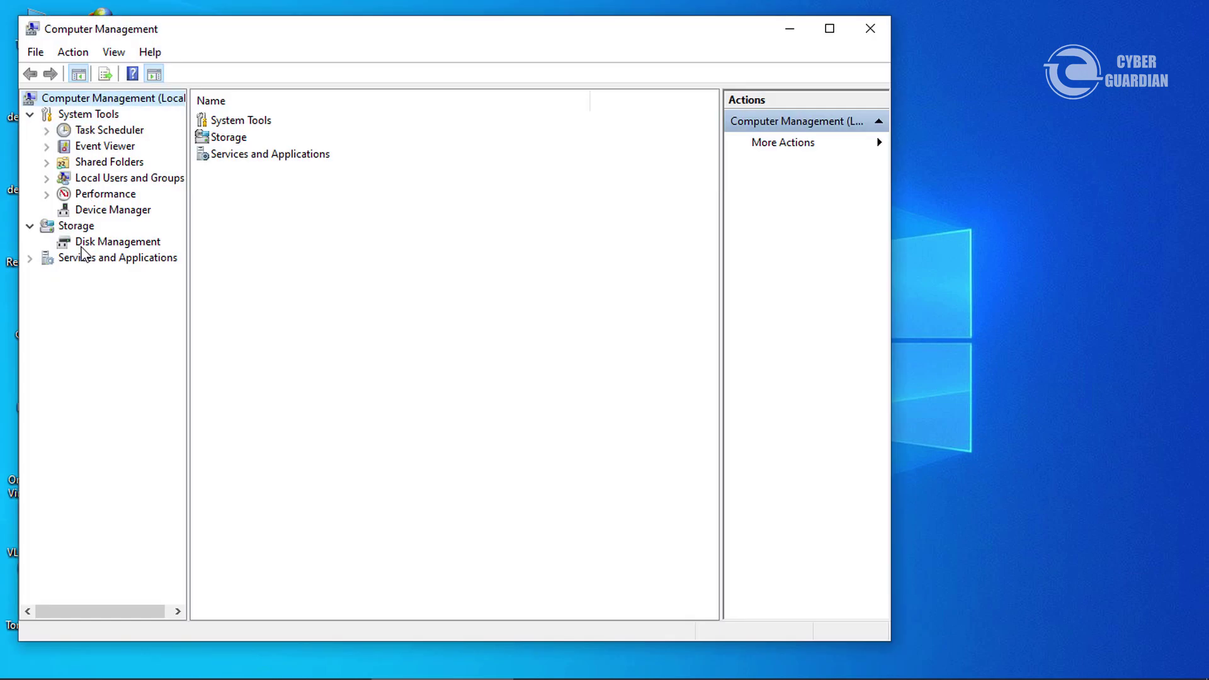
Shrink the E: volume on Disk 0 by 20000 MB in Disk Management
click(83, 248)
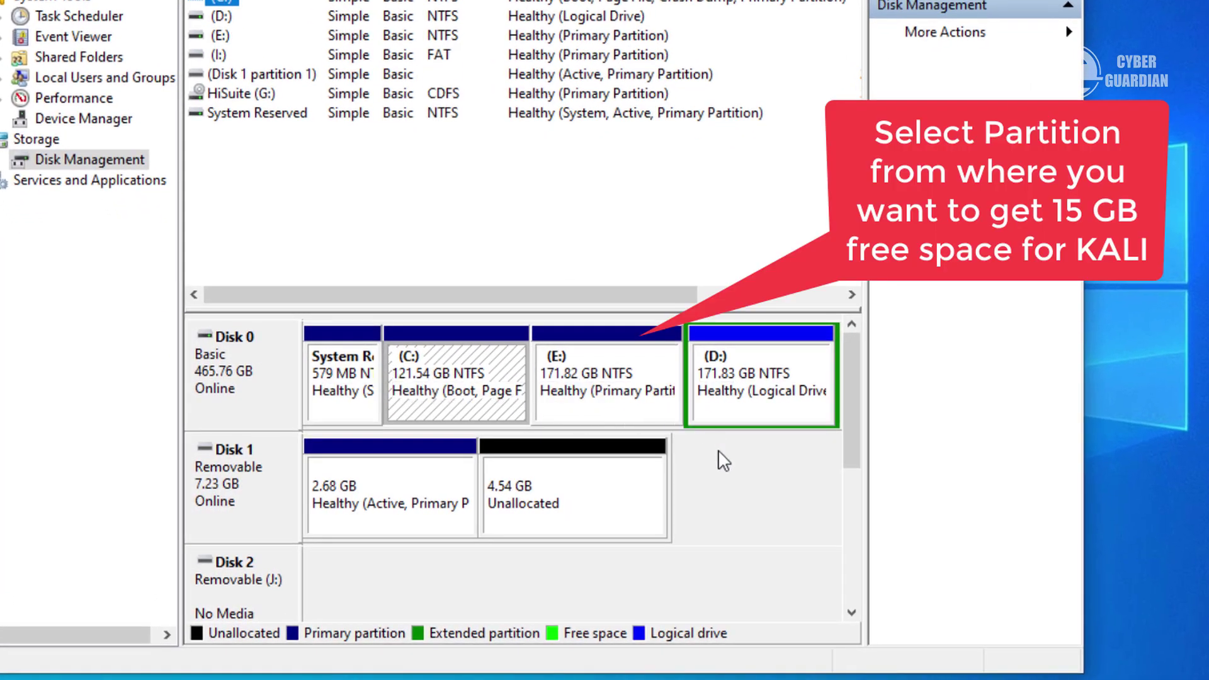
click(632, 392)
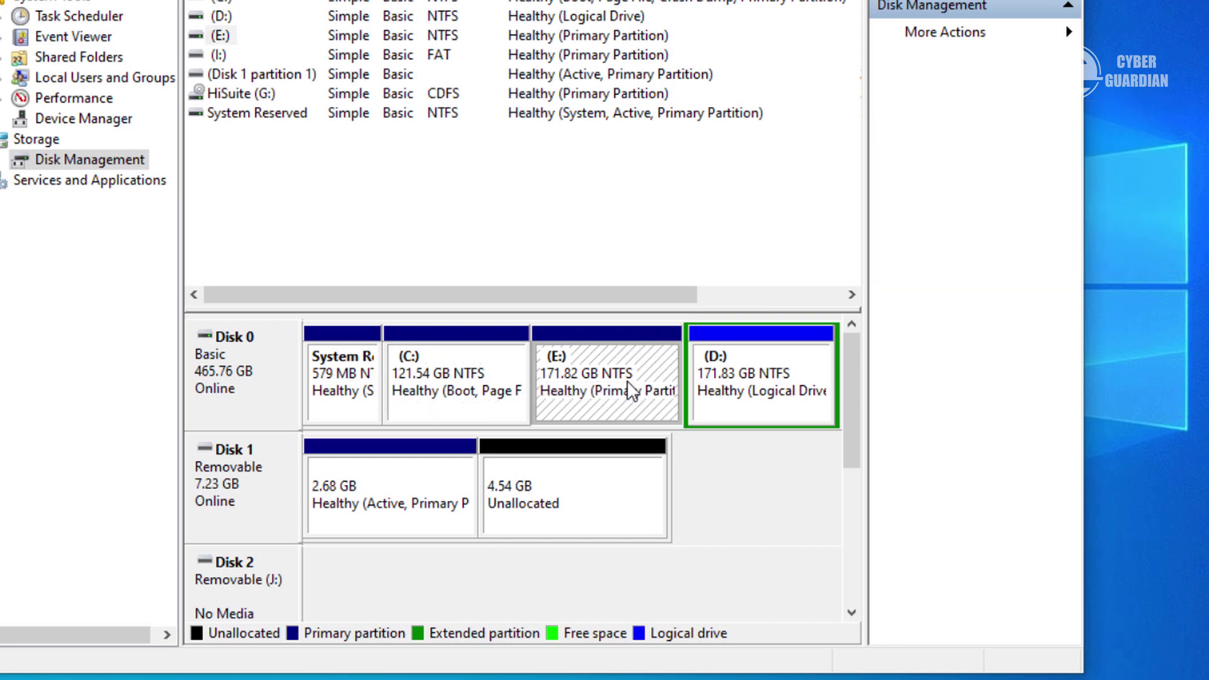
right_click(632, 391)
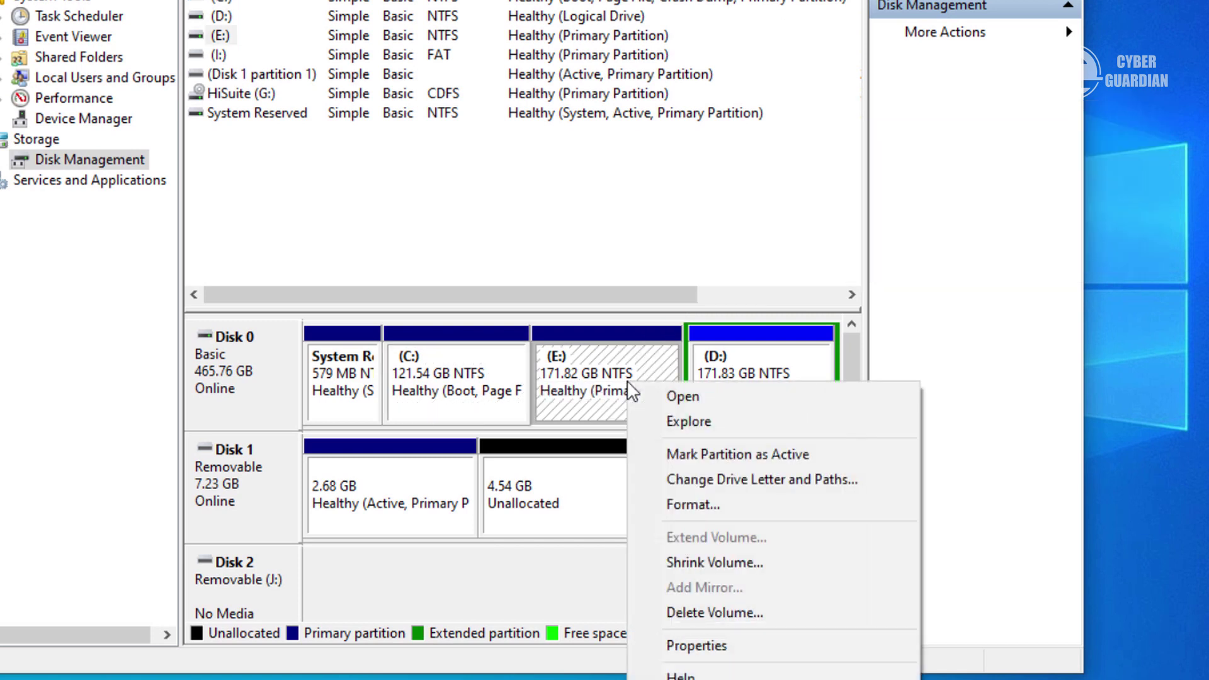
click(757, 561)
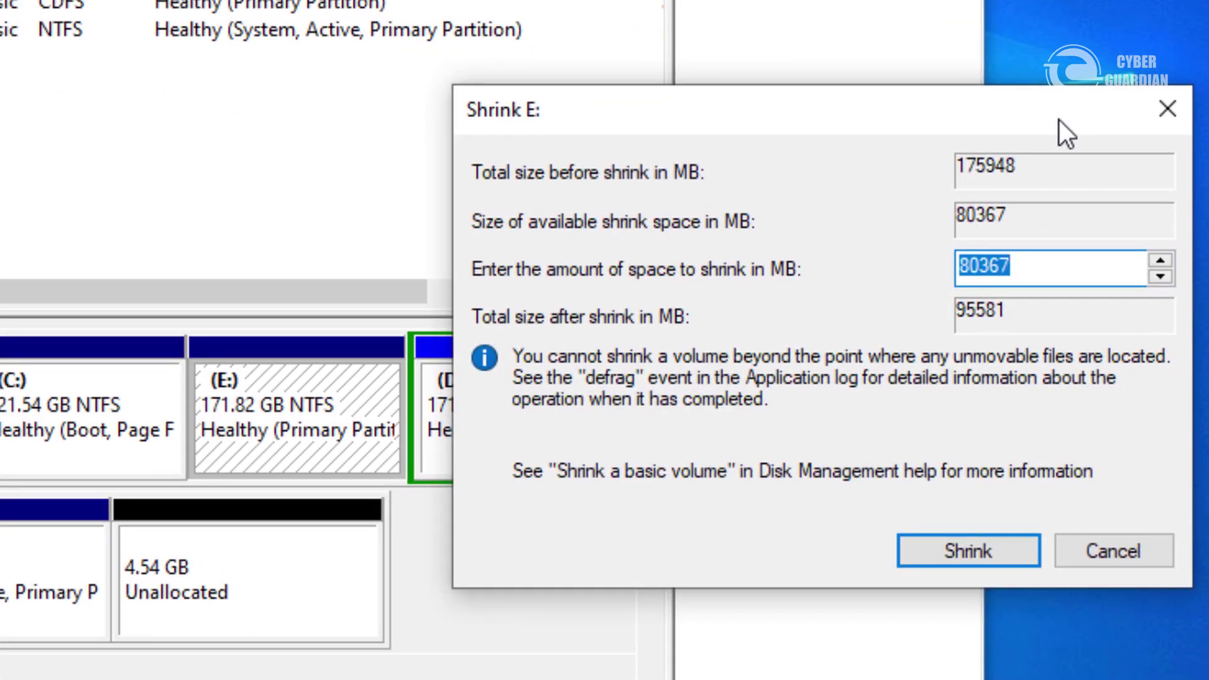
text(200)
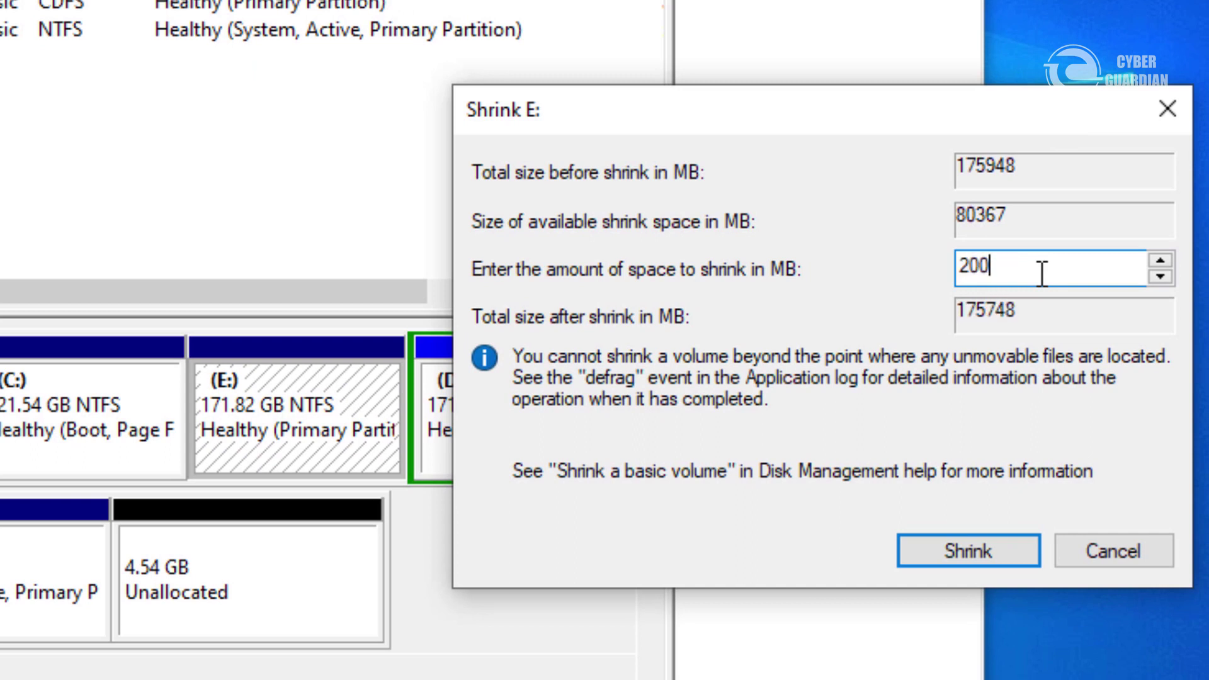
text(00)
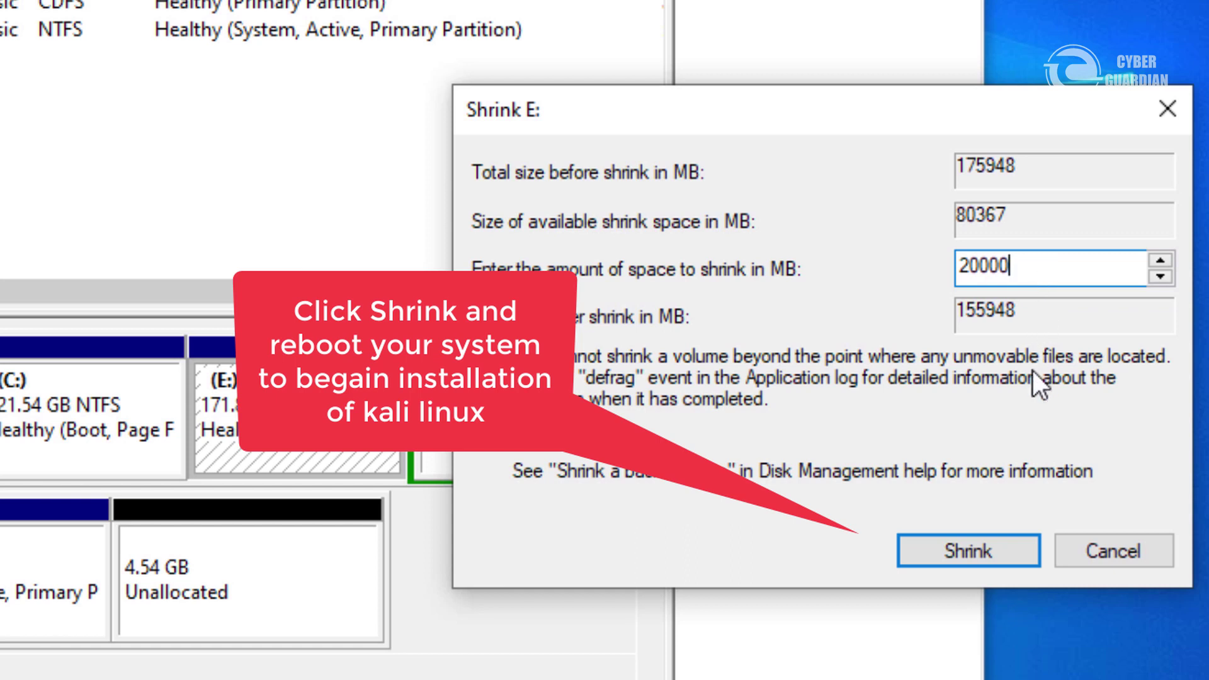
click(974, 550)
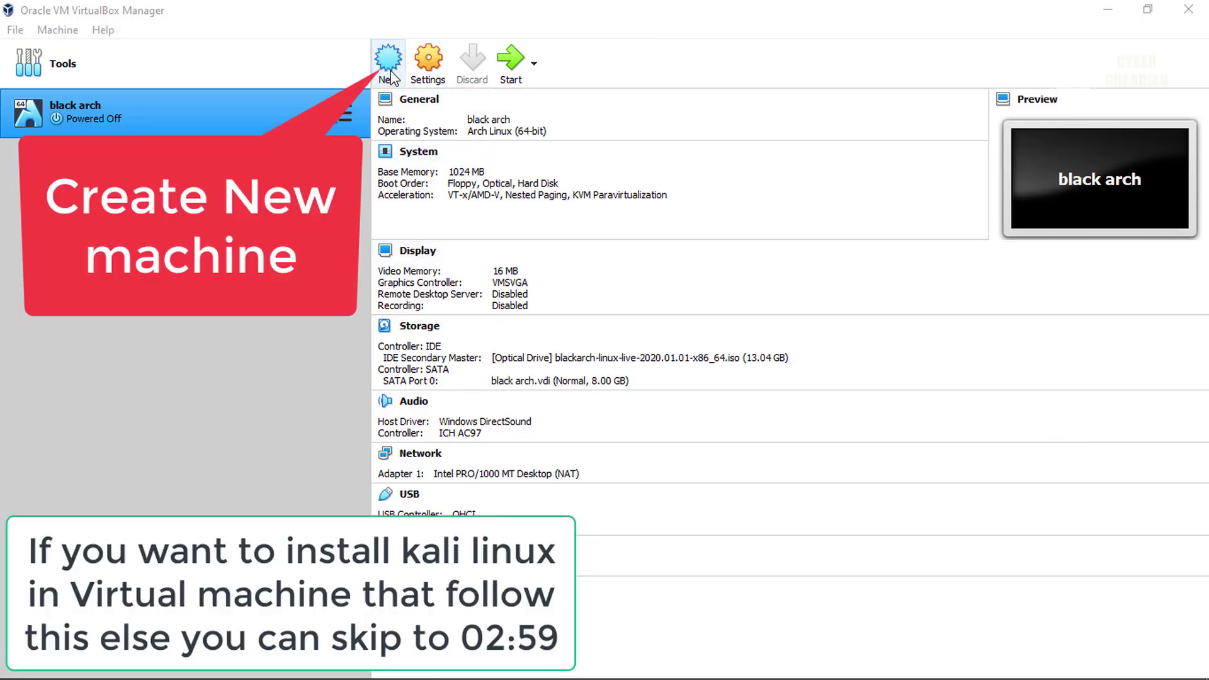
Switch to VirtualBox and define a new virtual machine named "kali linux", type Linux, version Linux 2.6 / 3.x / 4.x (64-bit)
click(388, 63)
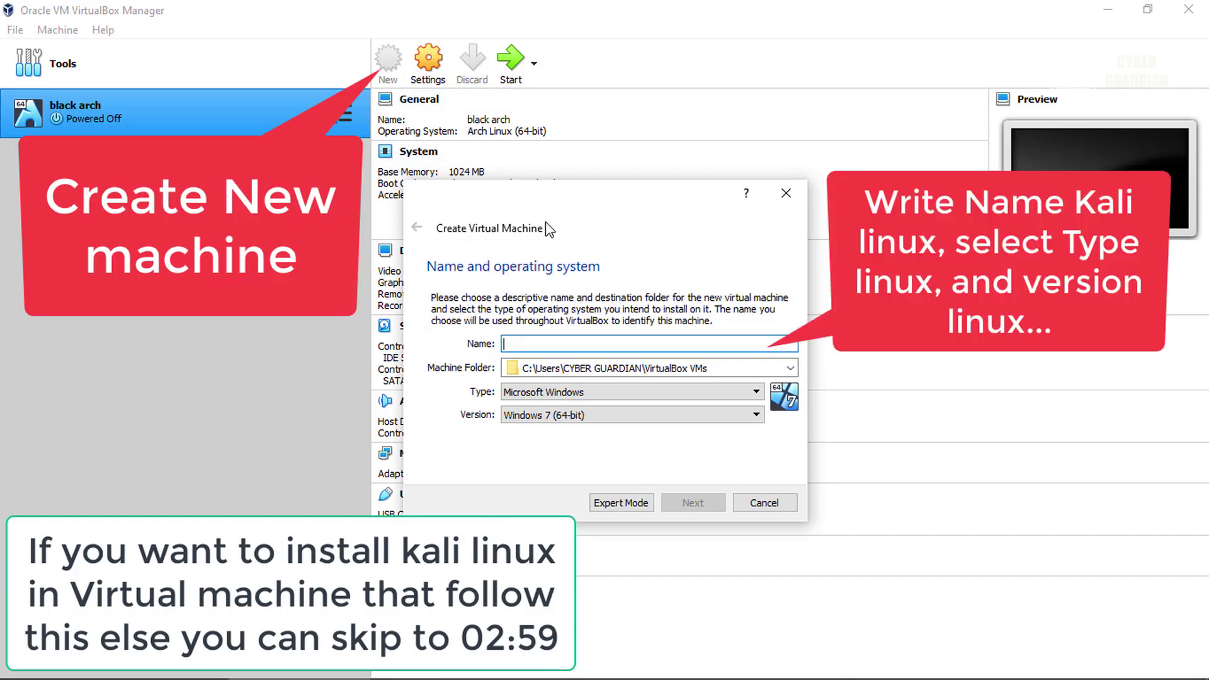
text(kali linux)
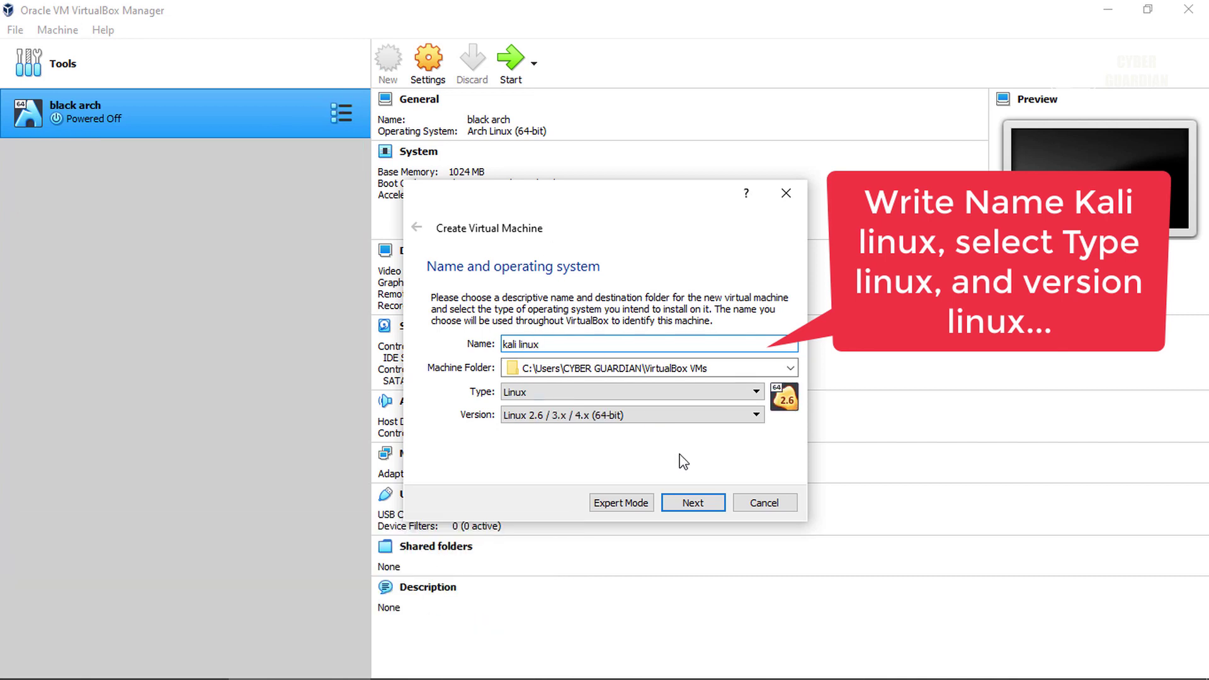
click(704, 503)
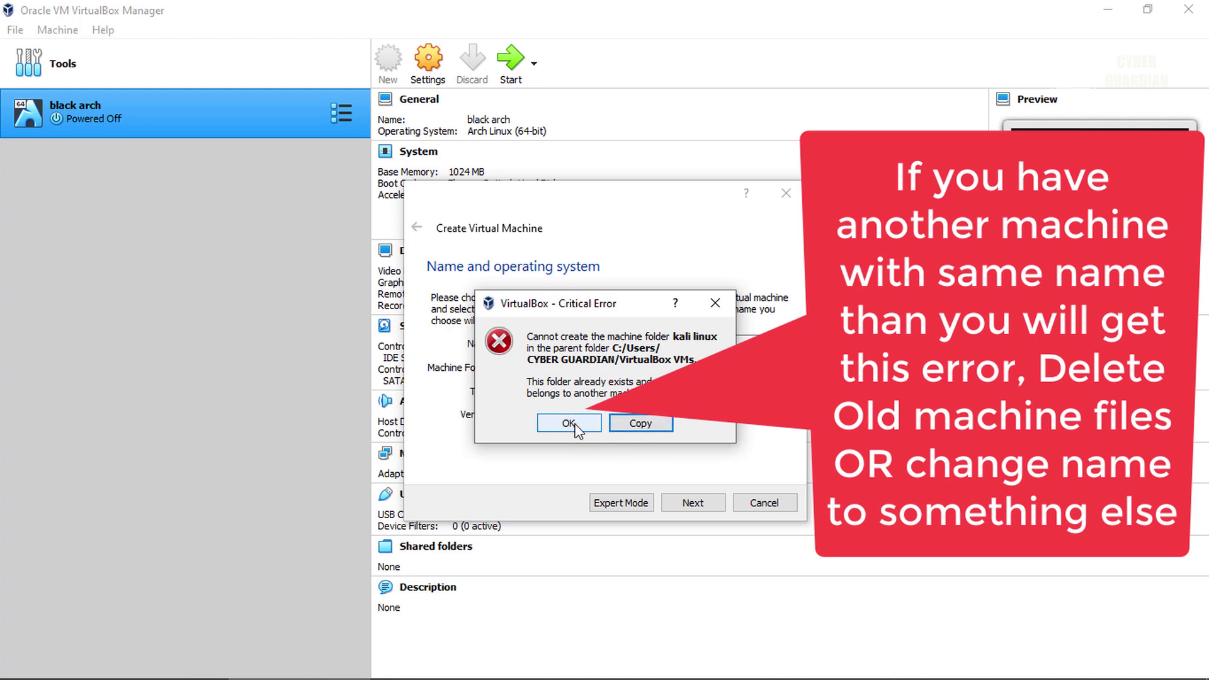
click(715, 303)
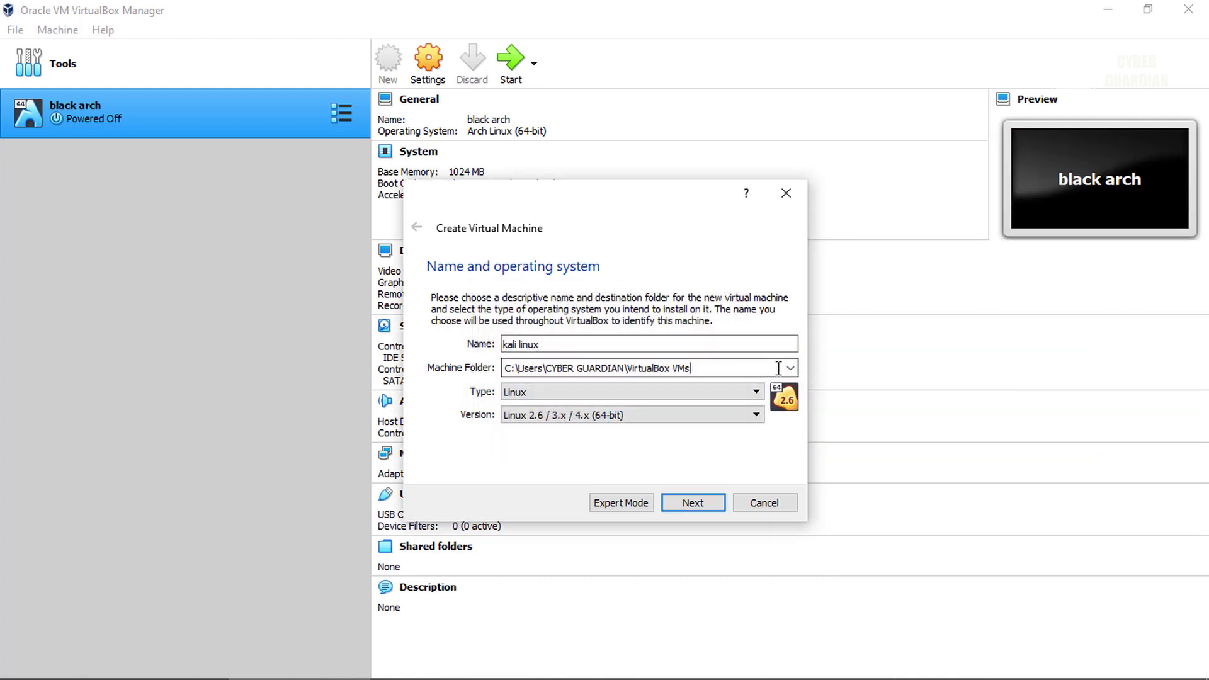
Delete the old "kali linux" folder from VirtualBox VMs and set the machine folder to VirtualBox VMs\kali linux
click(790, 371)
click(768, 399)
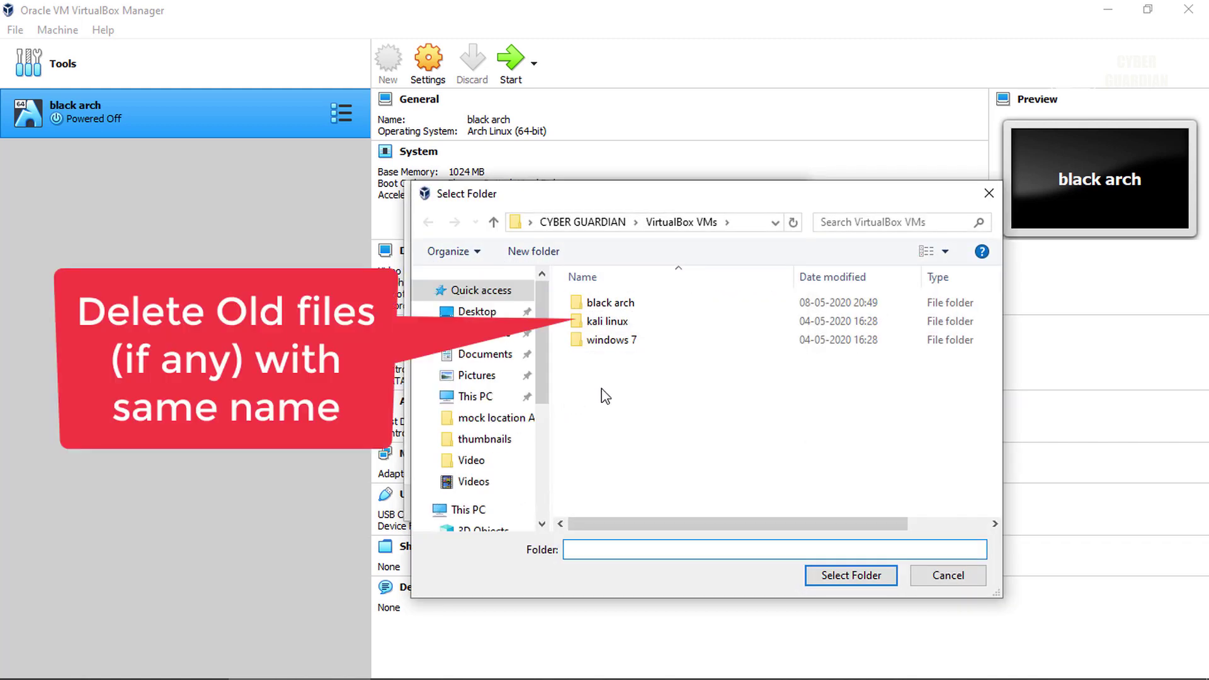
click(610, 305)
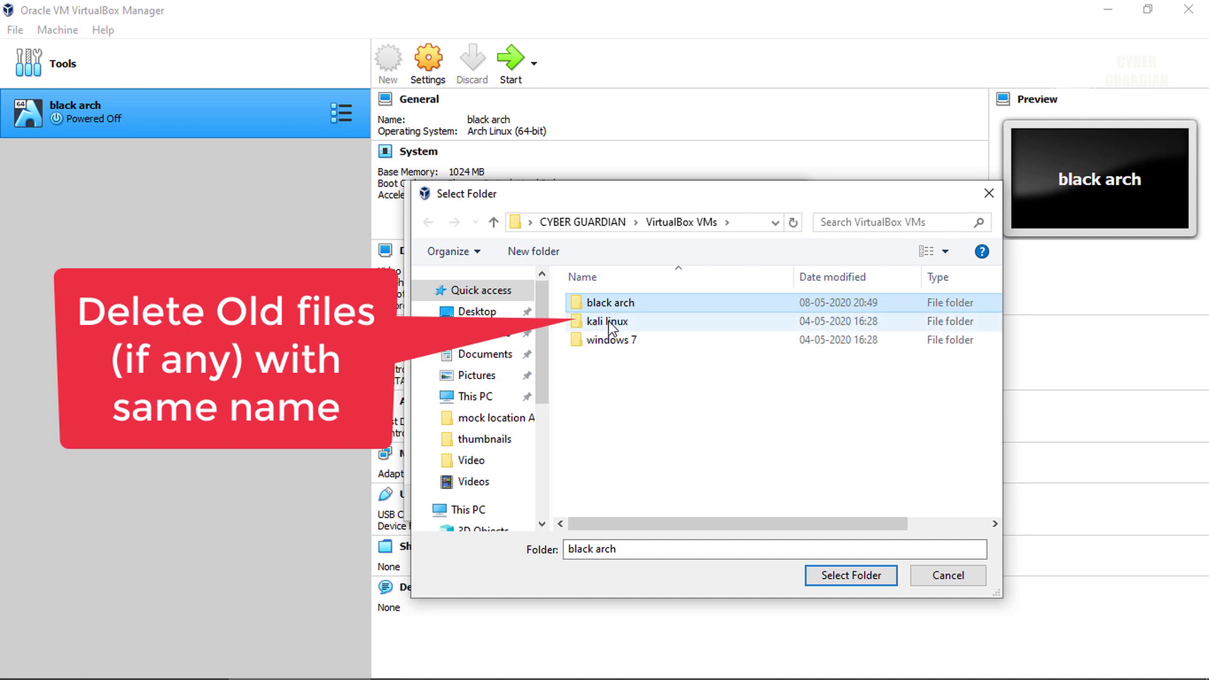
click(608, 320)
key(Delete)
key(Return)
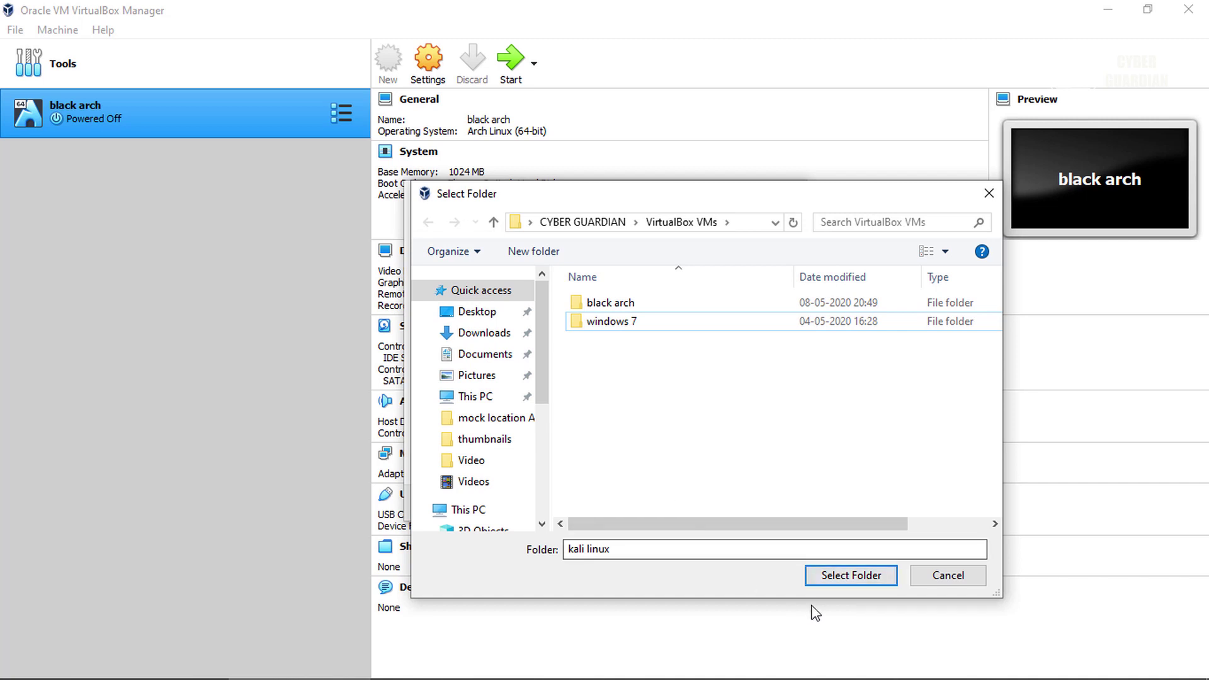
click(821, 581)
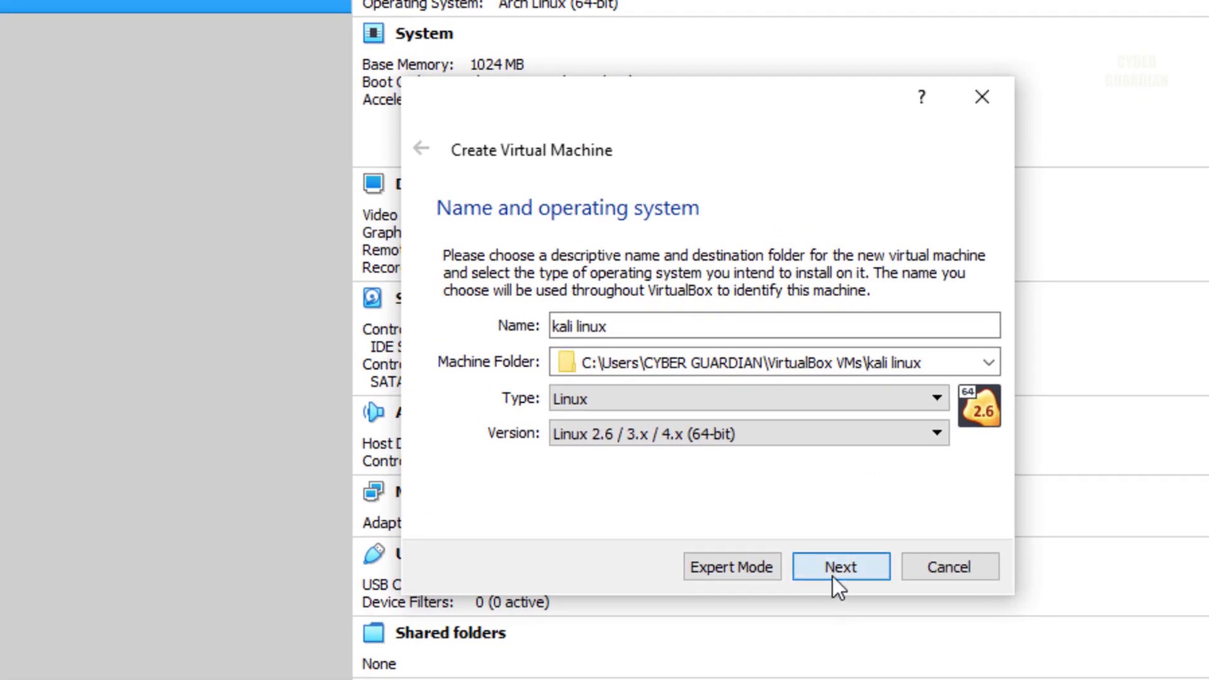
Accept 1024 MB of memory and create a dynamically allocated VDI hard disk of 20.13 GB for the machine
click(833, 576)
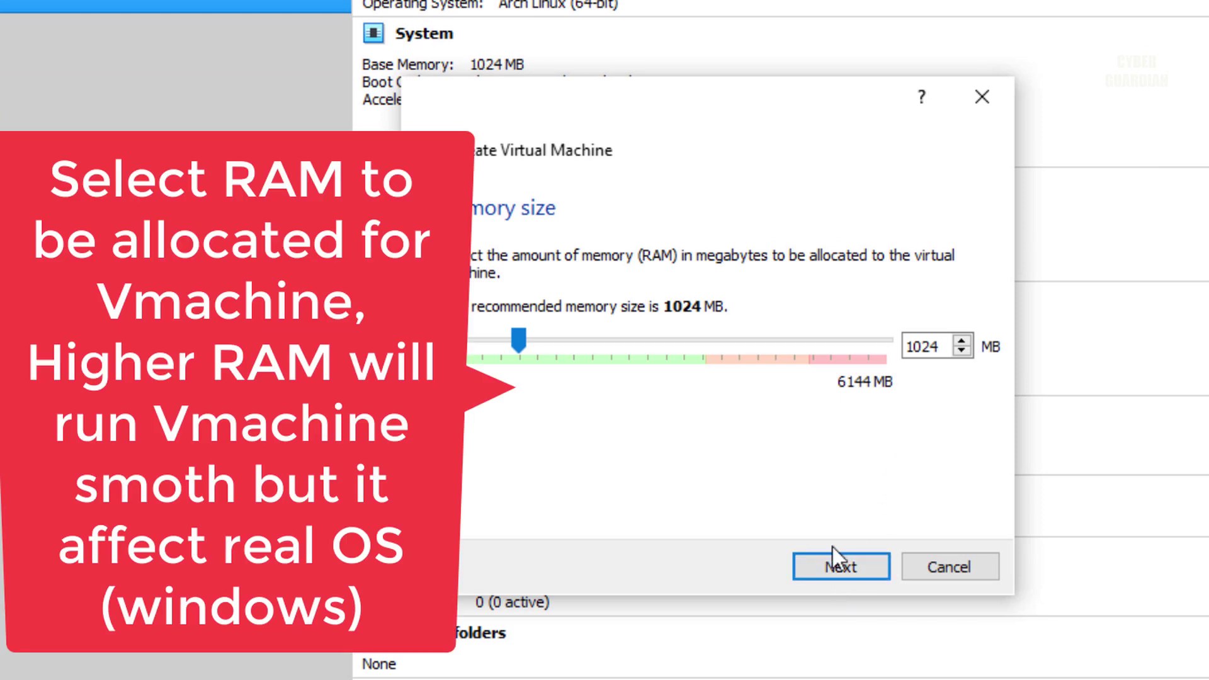
click(833, 568)
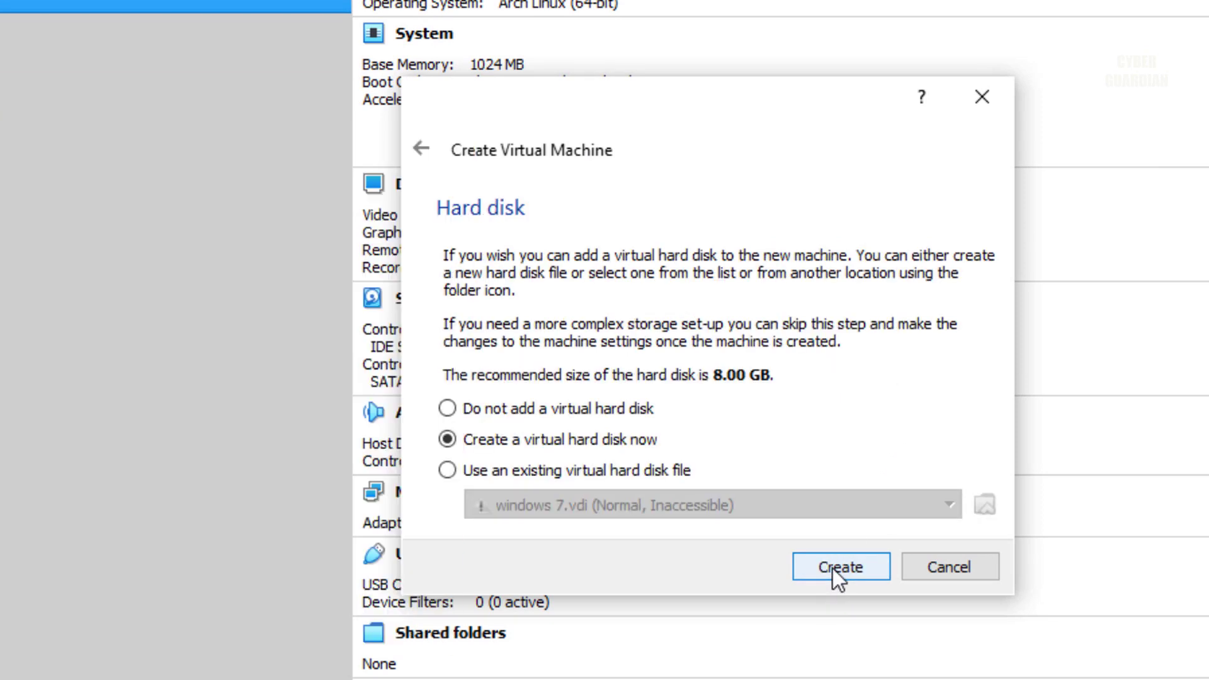
click(822, 572)
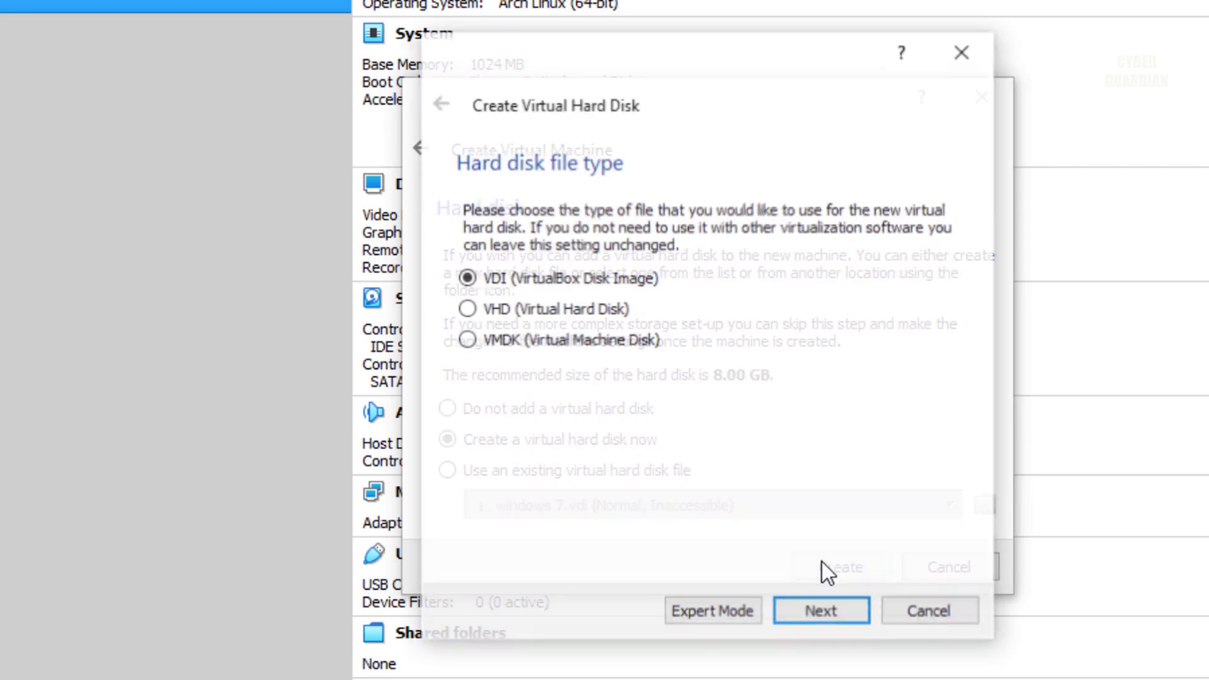
click(841, 613)
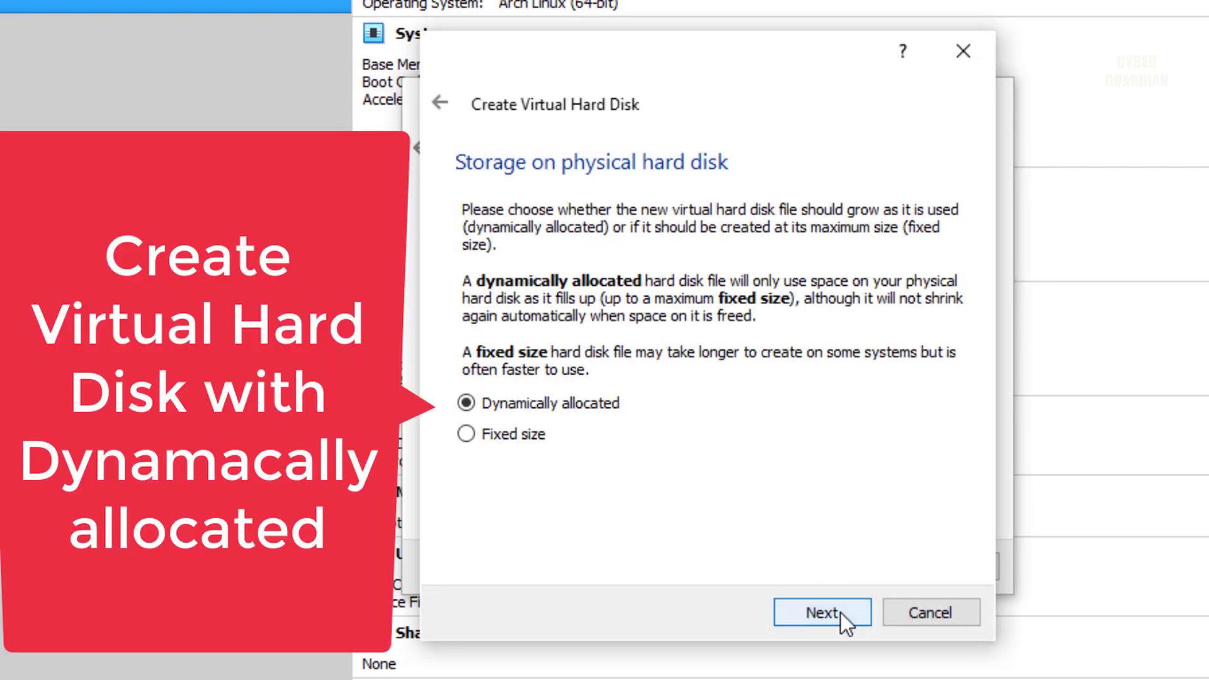
click(841, 614)
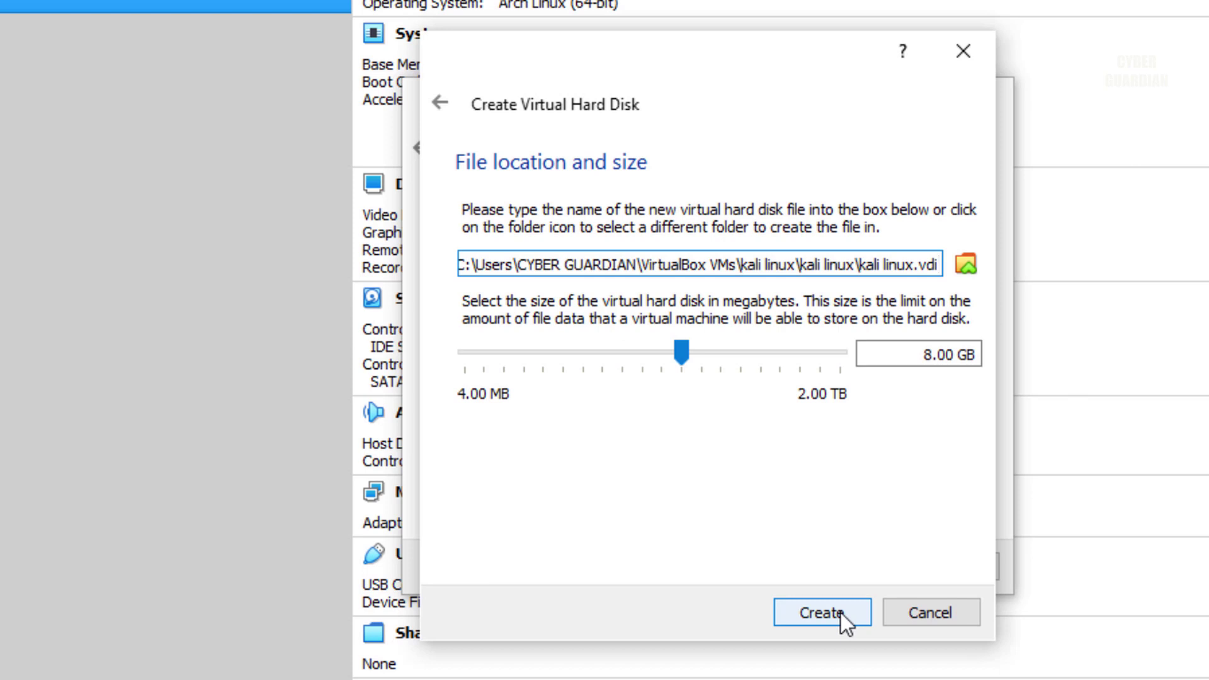
drag(683, 357, 707, 358)
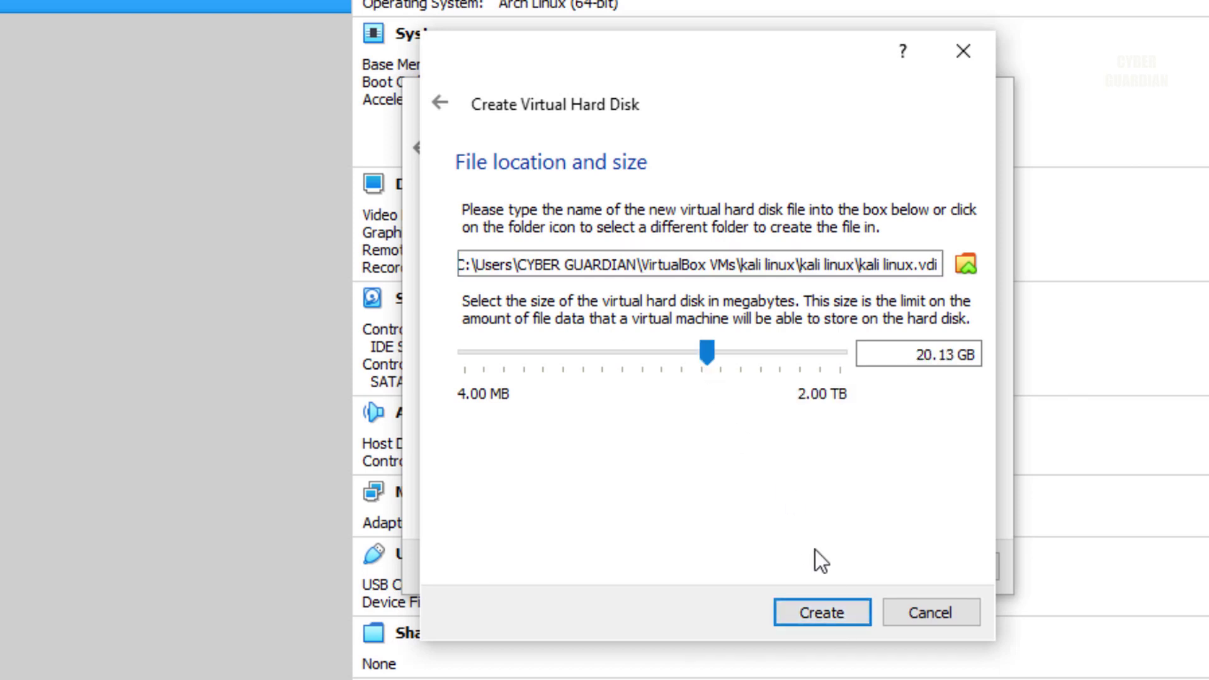
click(841, 619)
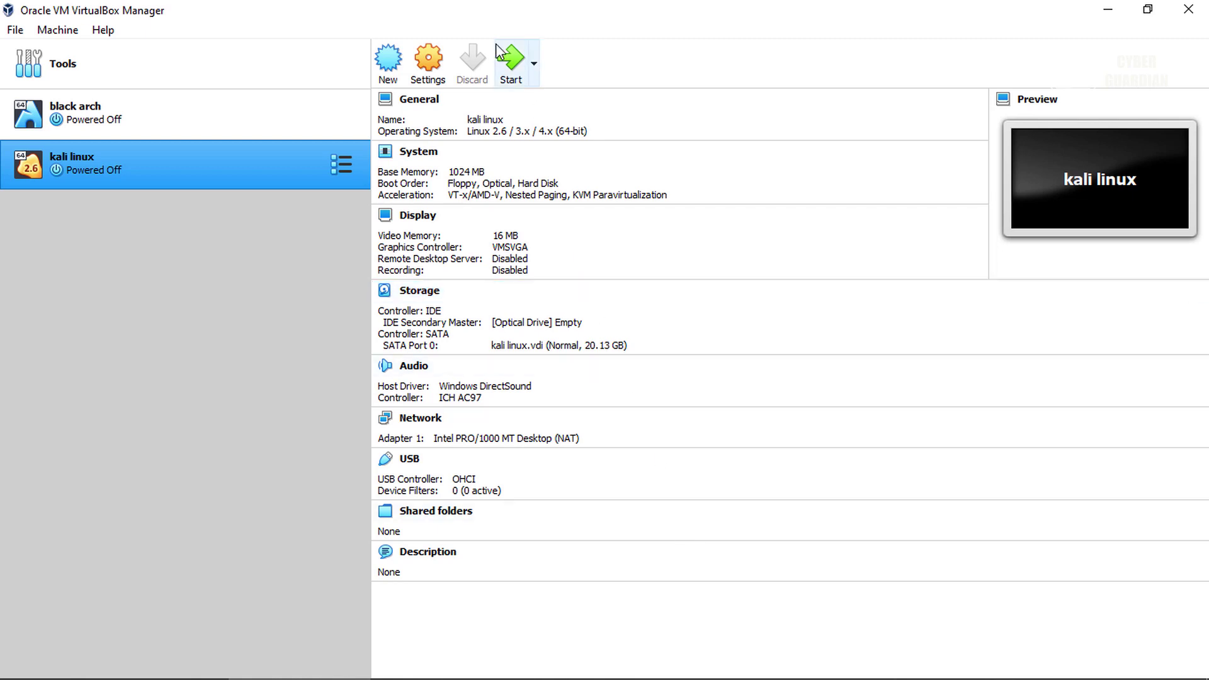
Set both Shared Clipboard and Drag'n'Drop to Bidirectional in the kali linux machine's settings
click(428, 58)
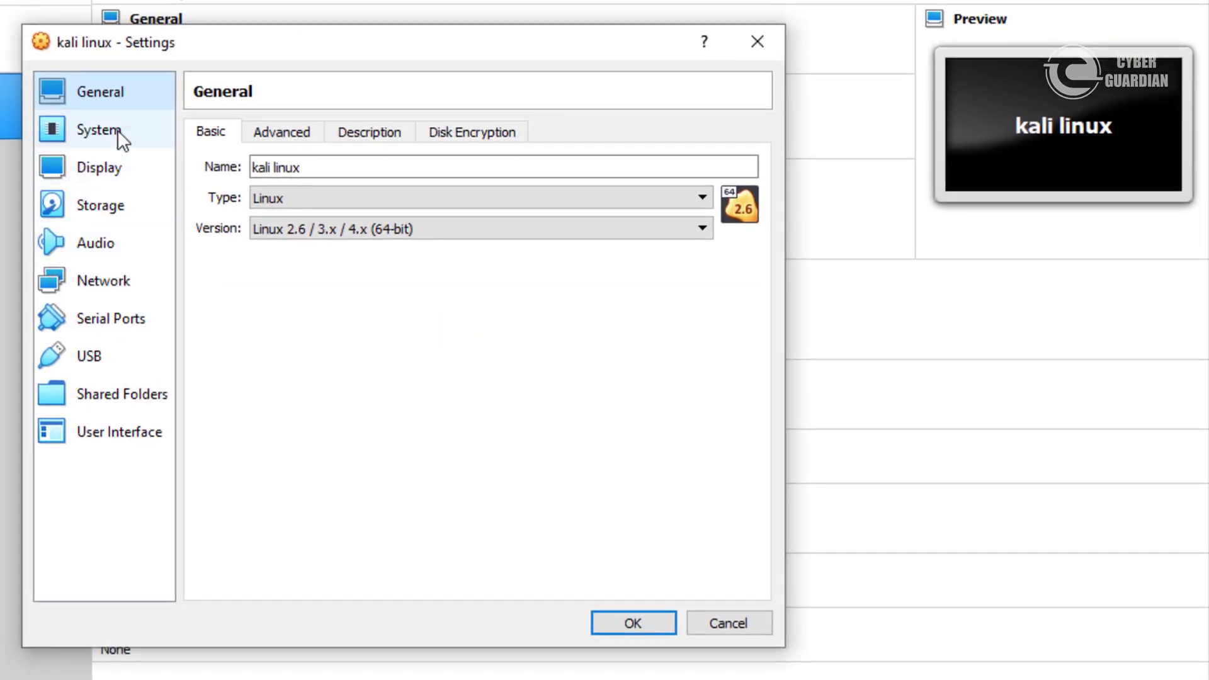
click(270, 131)
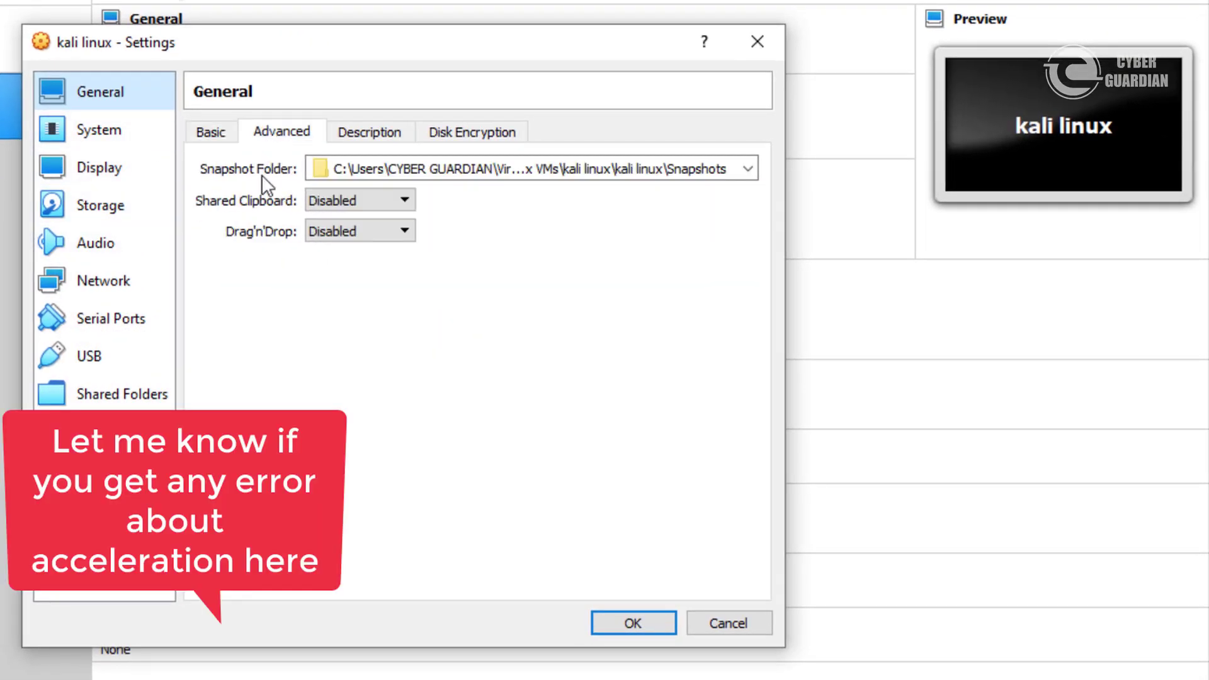
click(338, 203)
click(341, 274)
click(338, 232)
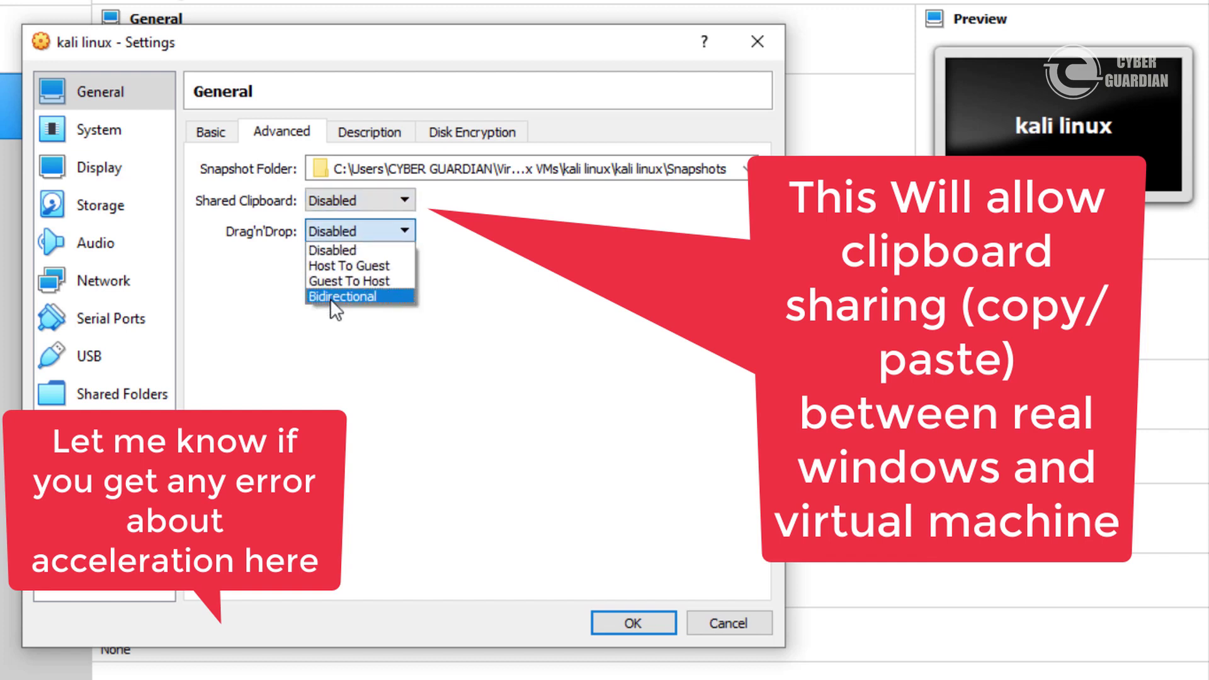
click(331, 297)
click(340, 201)
click(339, 266)
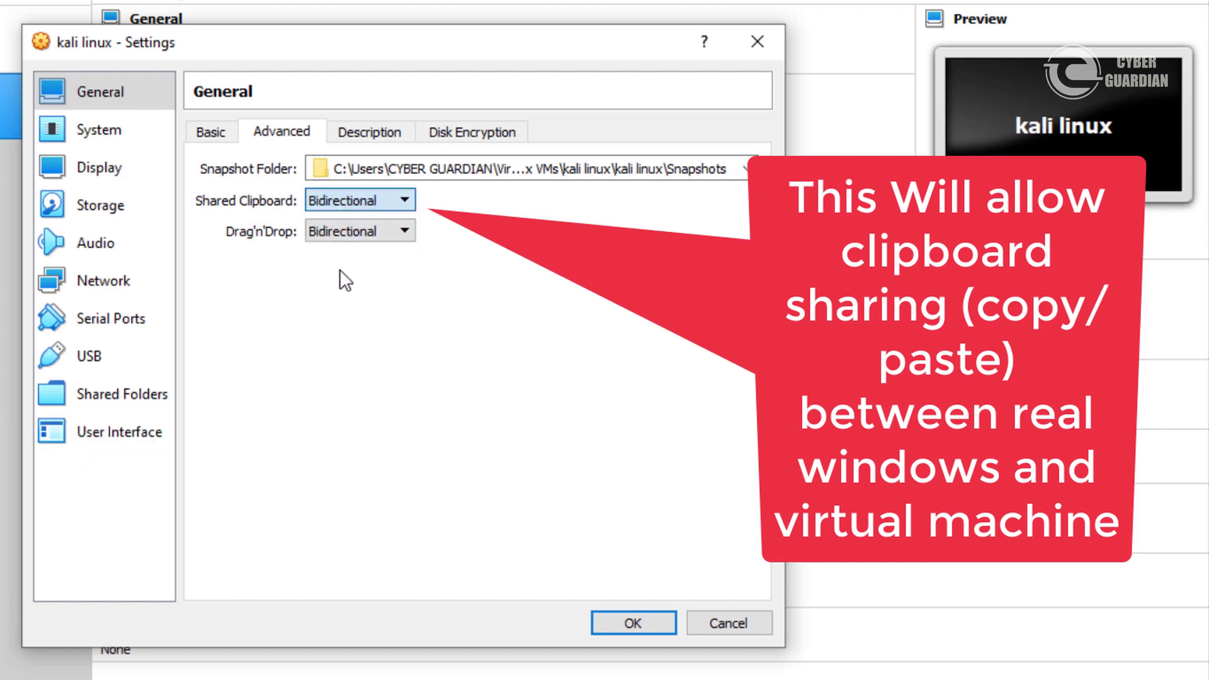
Attach network Adapter 1 to the NAT Network named NatNetwork and save the machine's settings
click(103, 280)
click(364, 195)
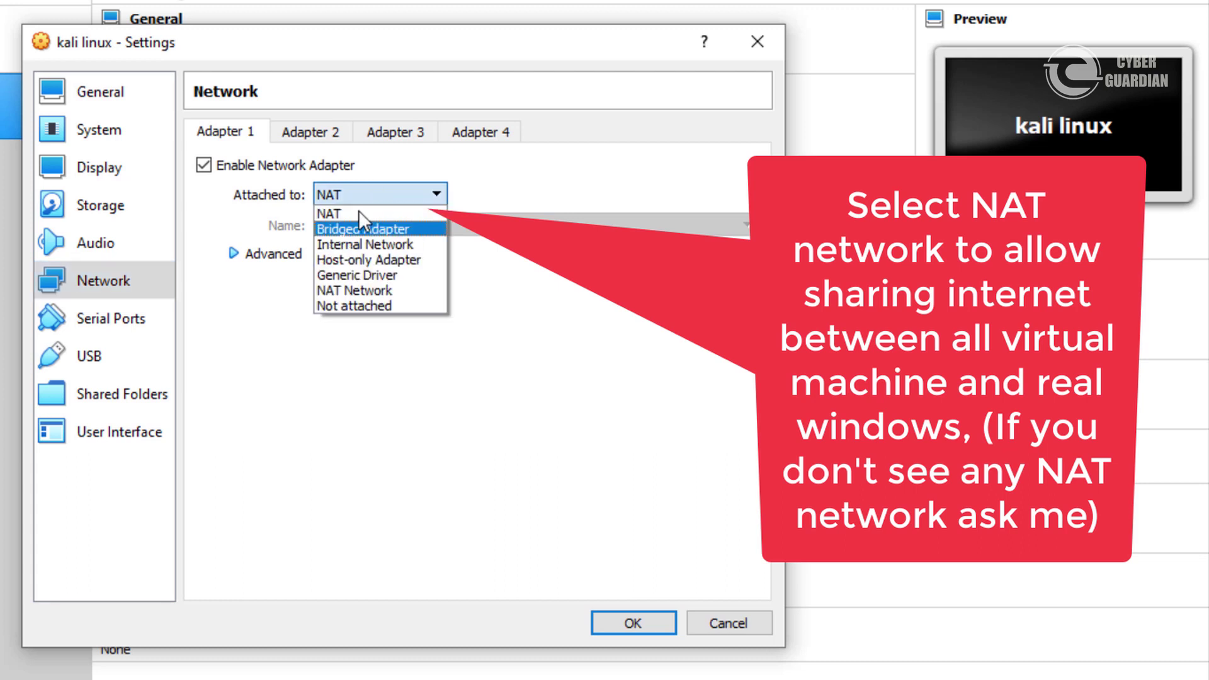
click(347, 287)
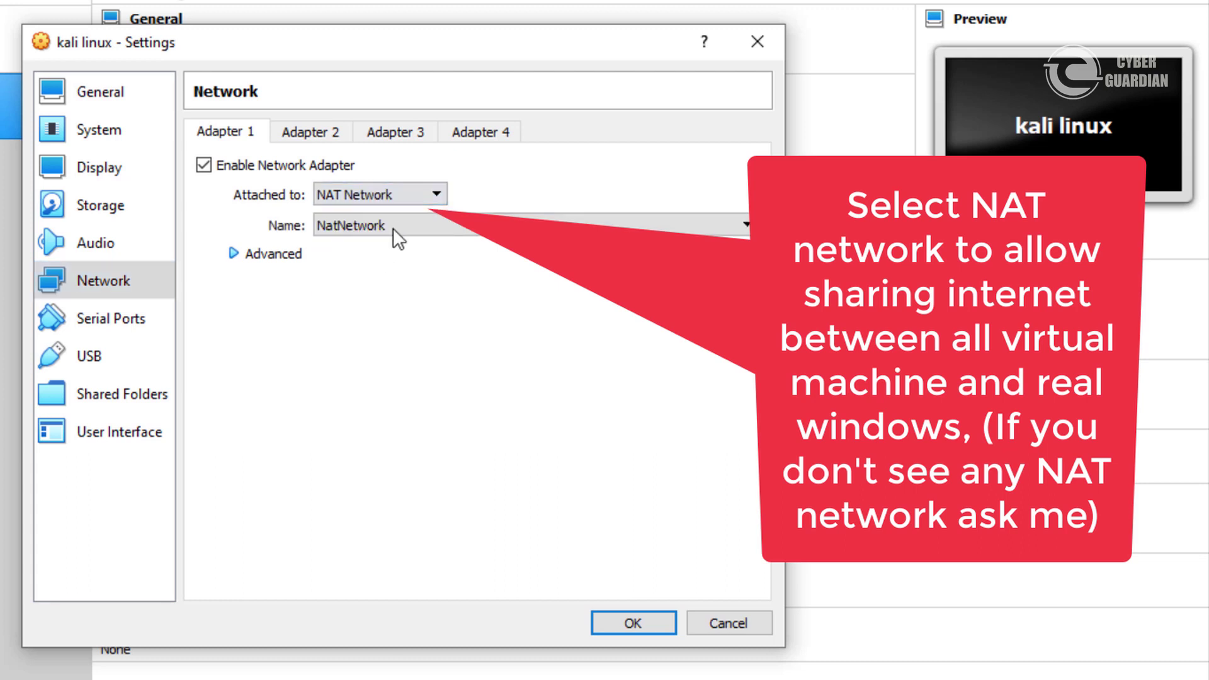
click(398, 220)
click(329, 232)
click(233, 252)
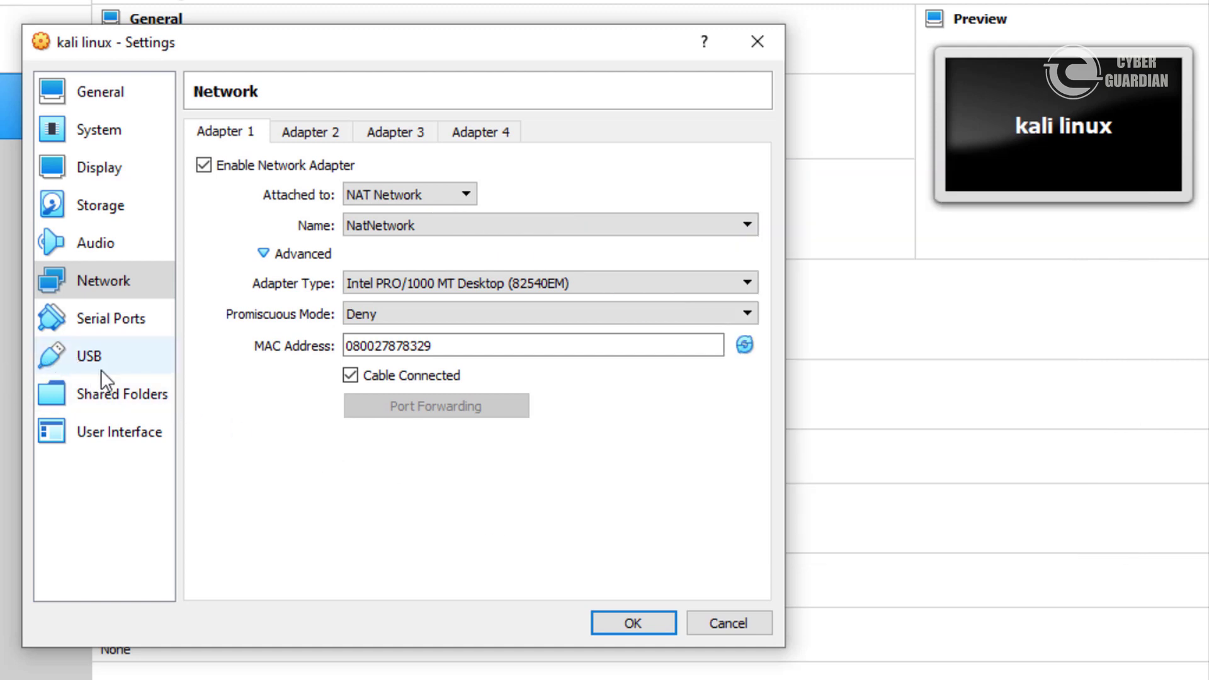
click(104, 318)
click(623, 623)
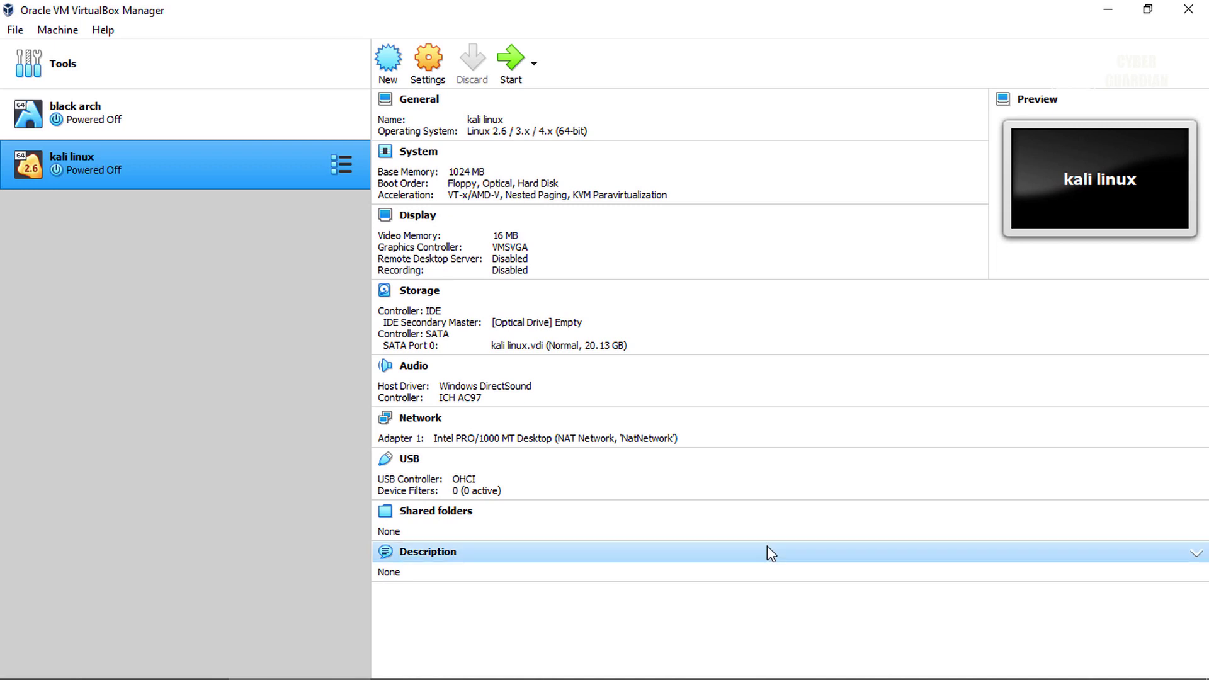
Launch the kali linux machine and choose kali-linux-2020.1b-live-amd64.iso from Local Disk (D:) as its start-up disk
click(520, 58)
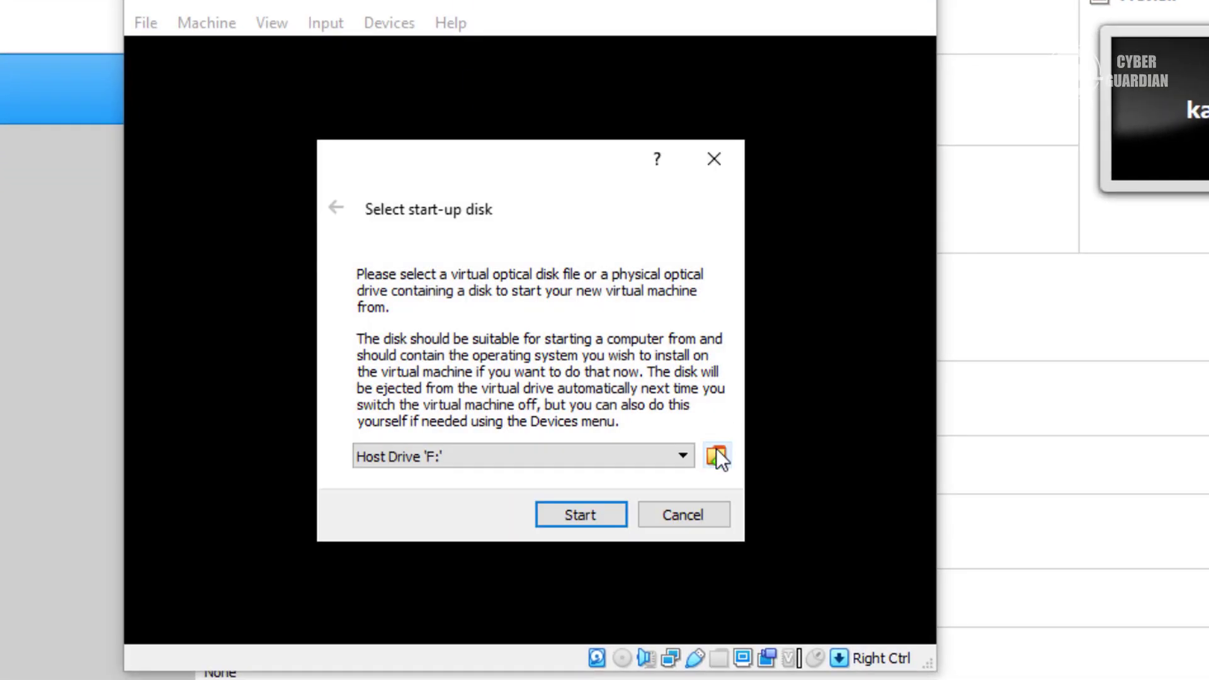
click(716, 456)
scroll(485, 403, down, 1)
scroll(484, 411, up, 1)
click(291, 271)
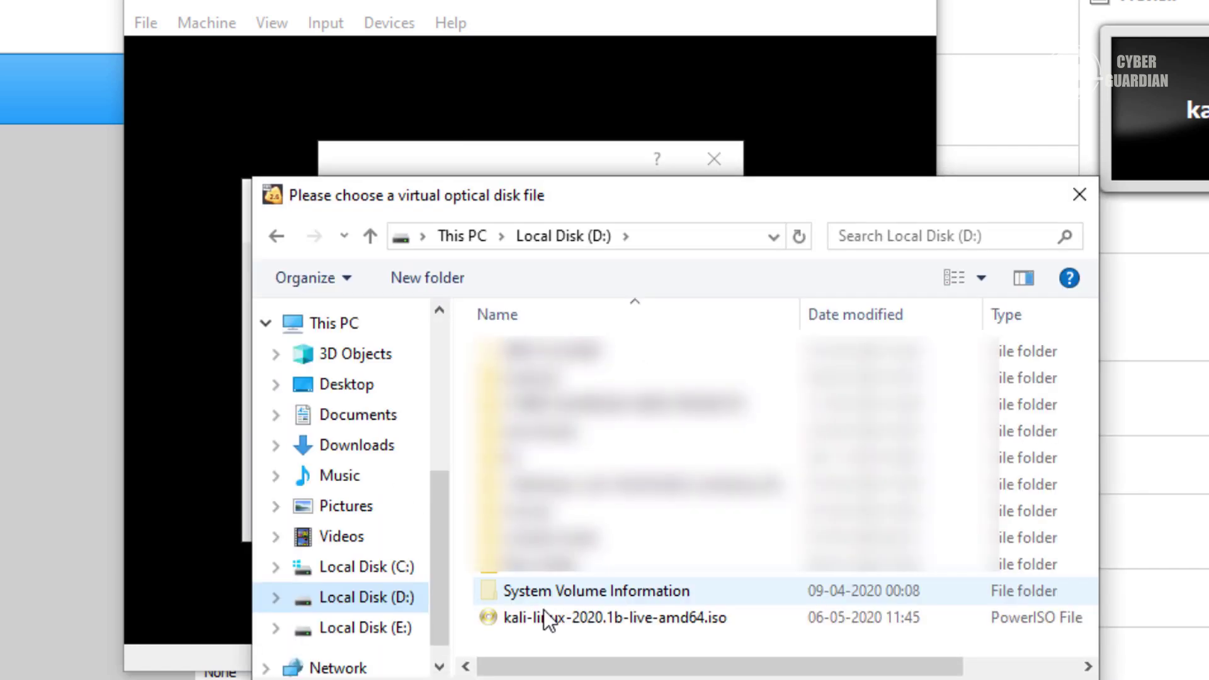
click(545, 612)
double_click(544, 612)
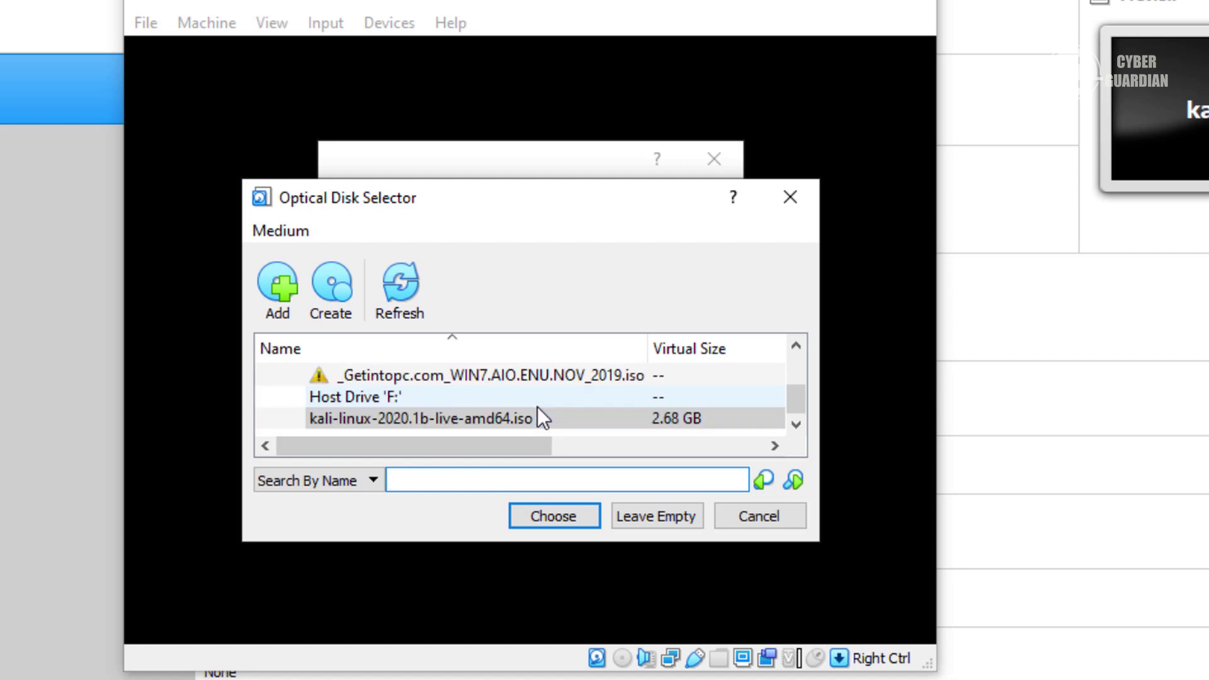
click(495, 421)
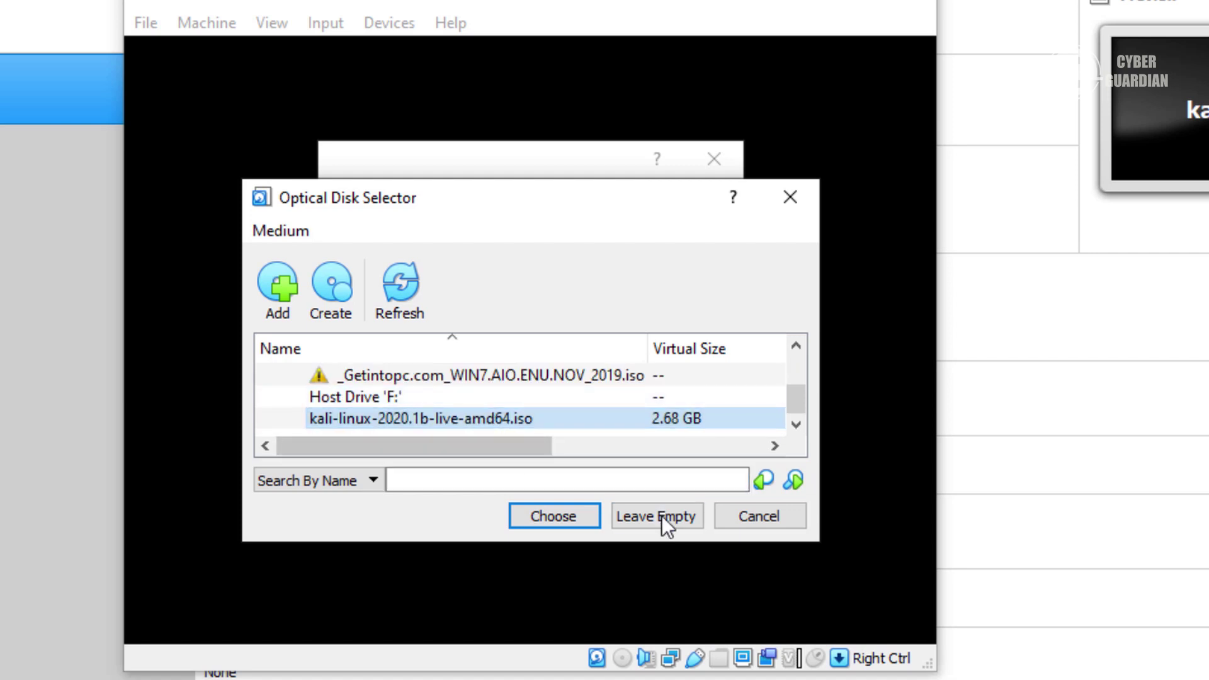
click(584, 512)
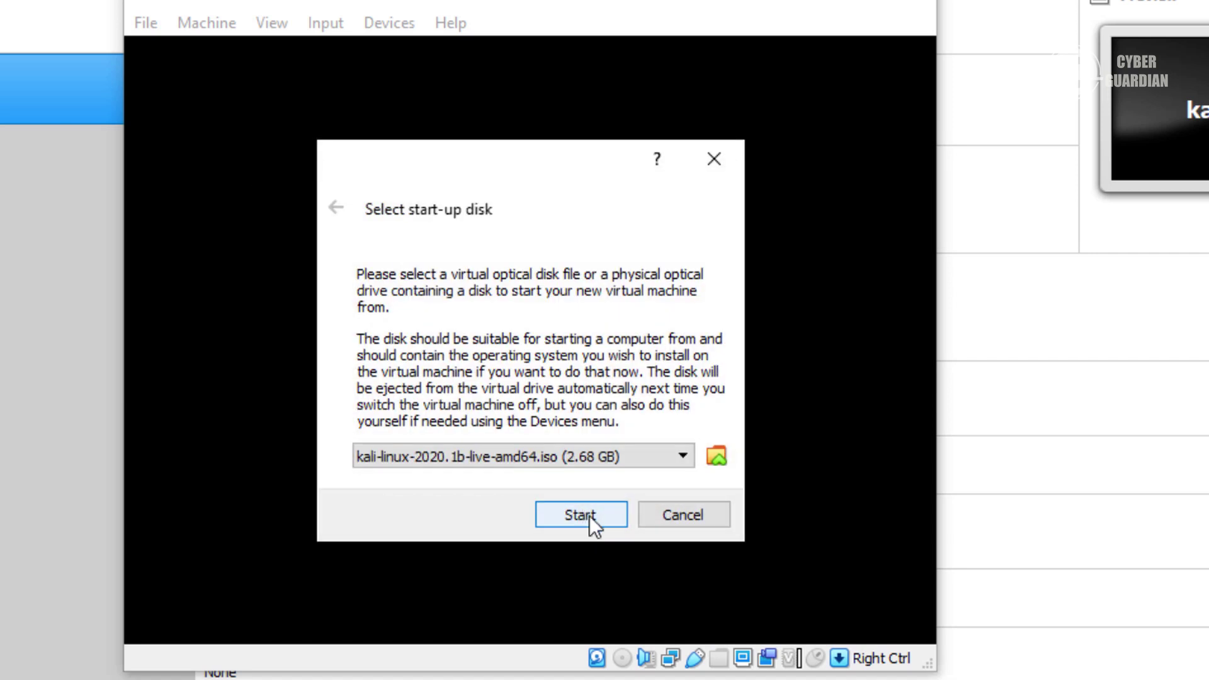
Boot the machine from the selected Kali ISO and start the Graphical install from its boot menu
click(590, 516)
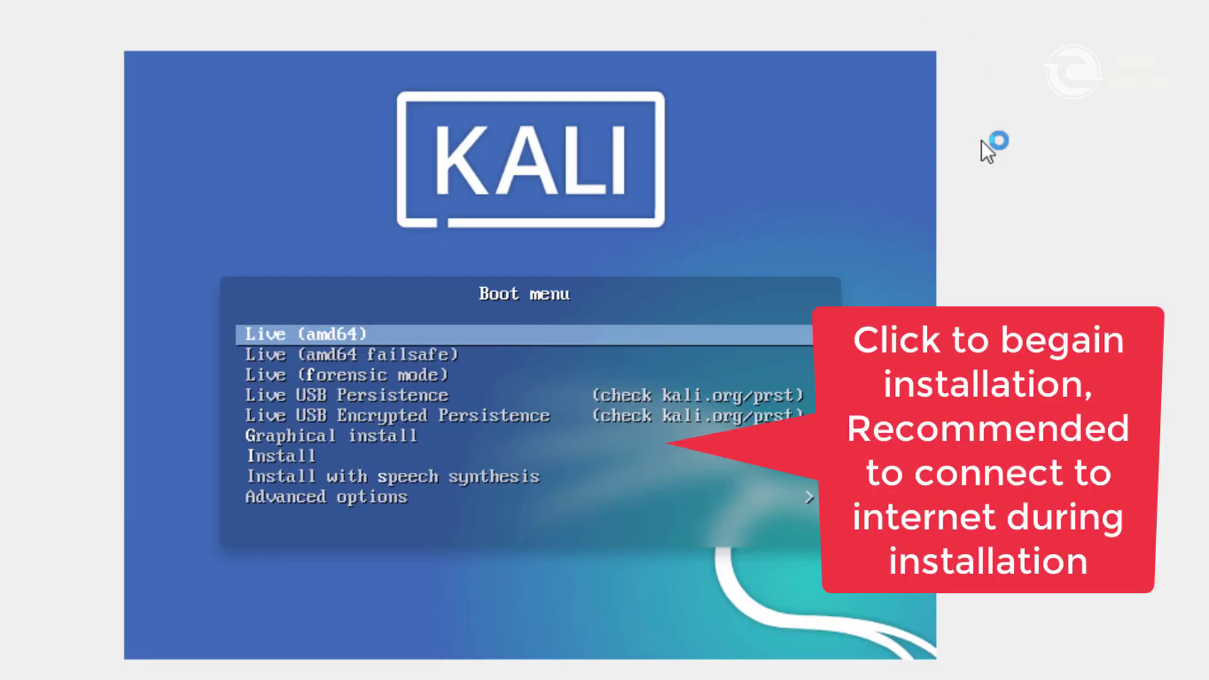
key(Down)
key(Down)
key(Down)
key(Down)
key(Down)
key(Down)
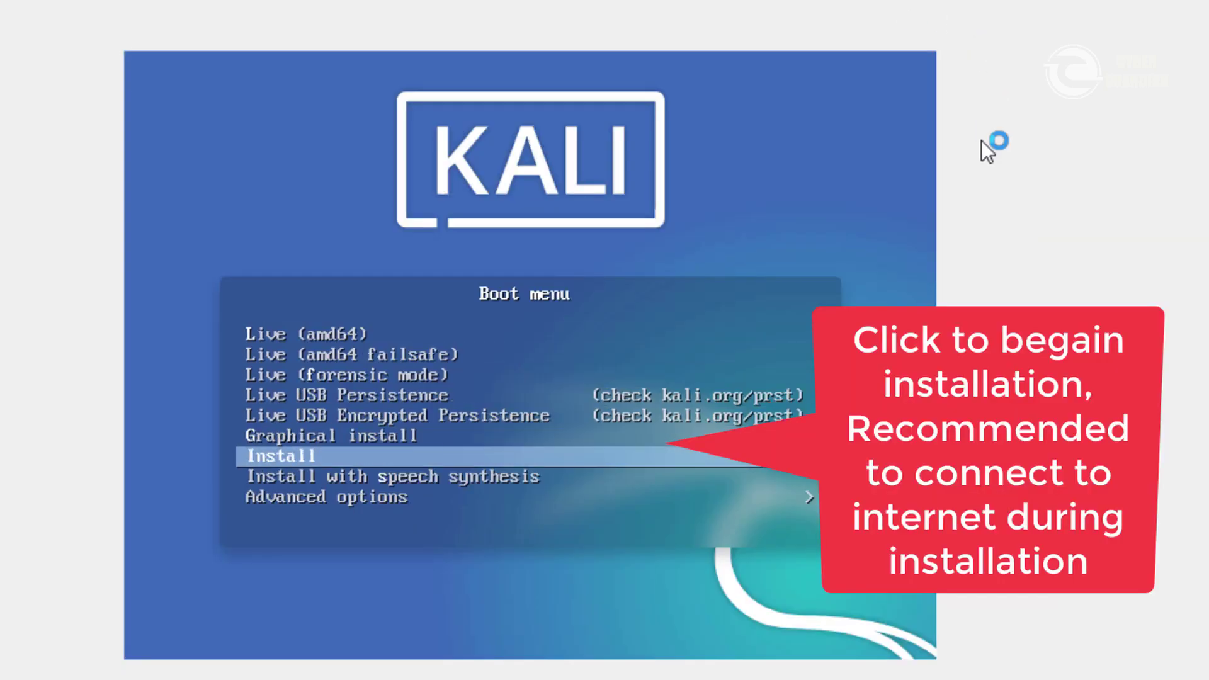
key(Up)
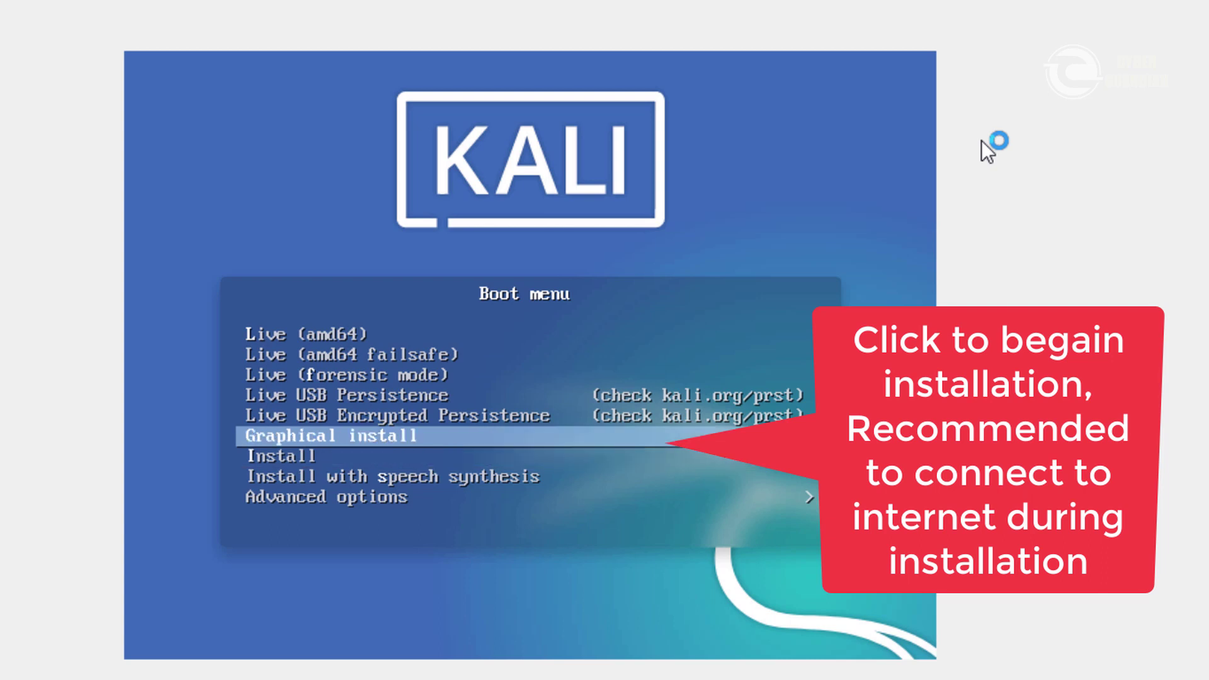
key(Return)
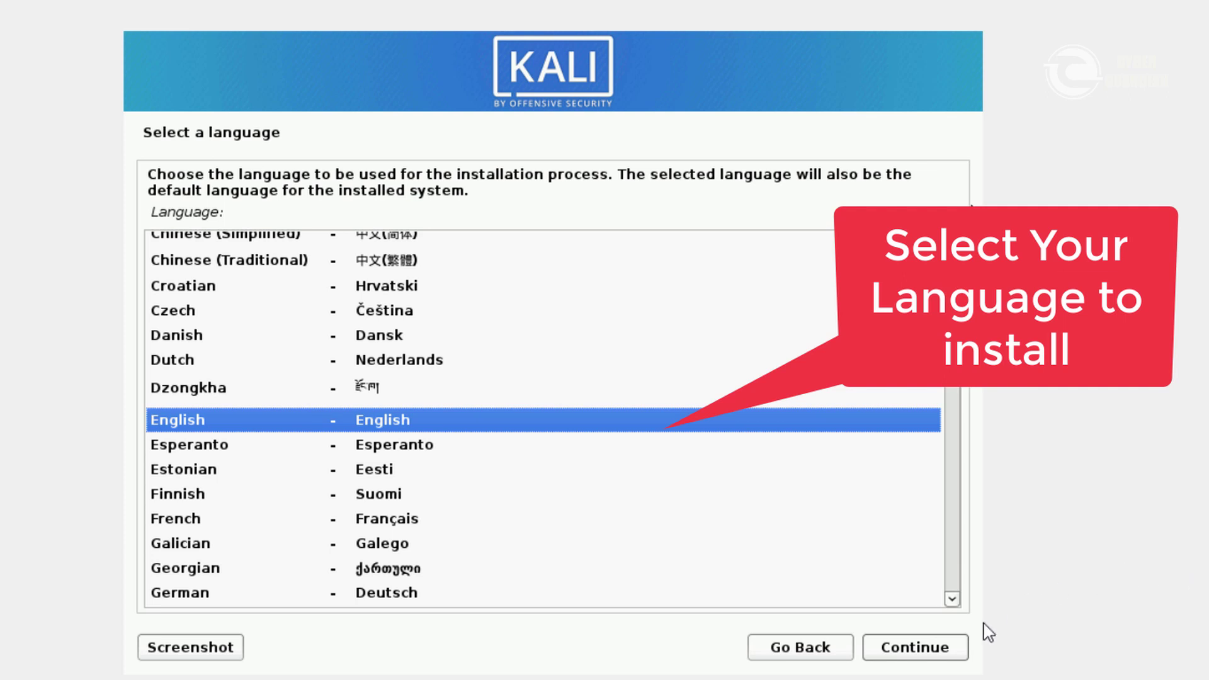
Configure the installer's localization with English as the language, India as the location and the American English keymap
click(936, 655)
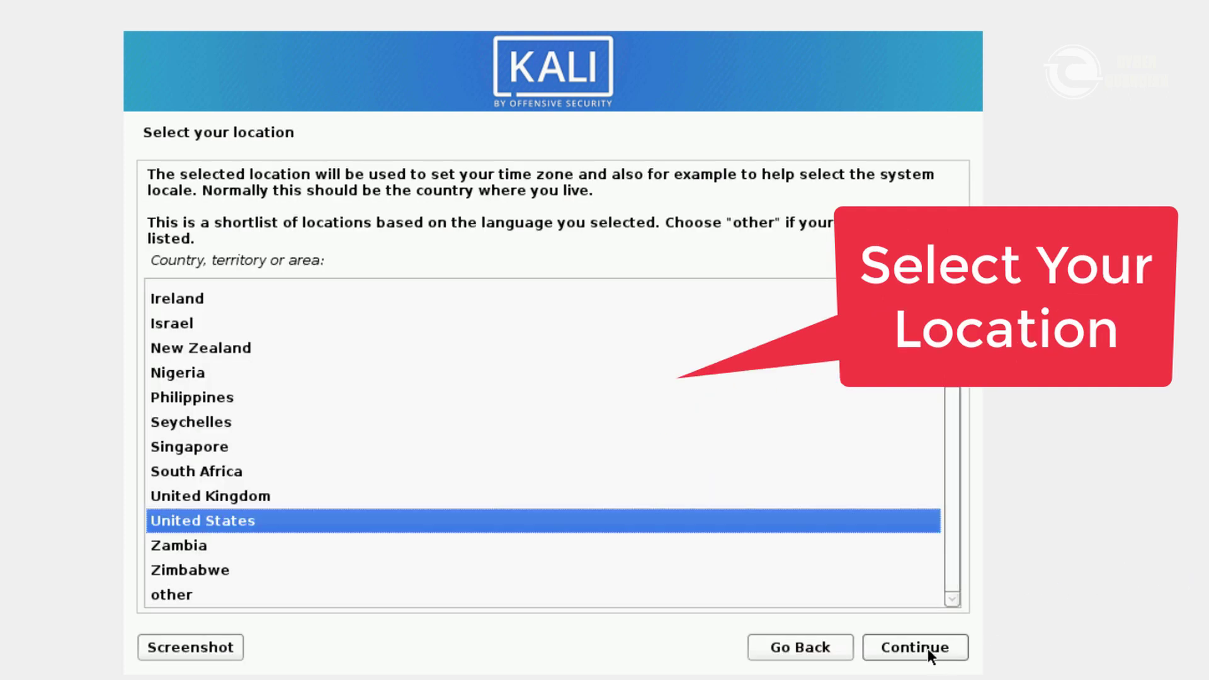
scroll(688, 452, up, 2)
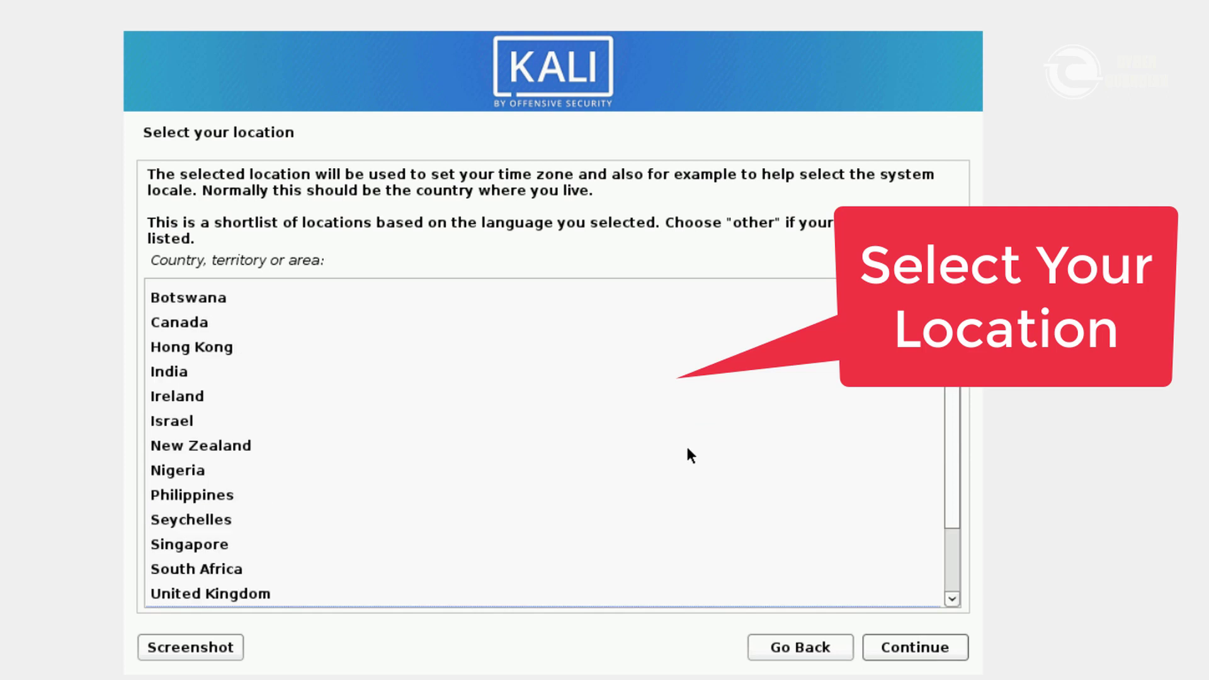
click(404, 371)
click(923, 652)
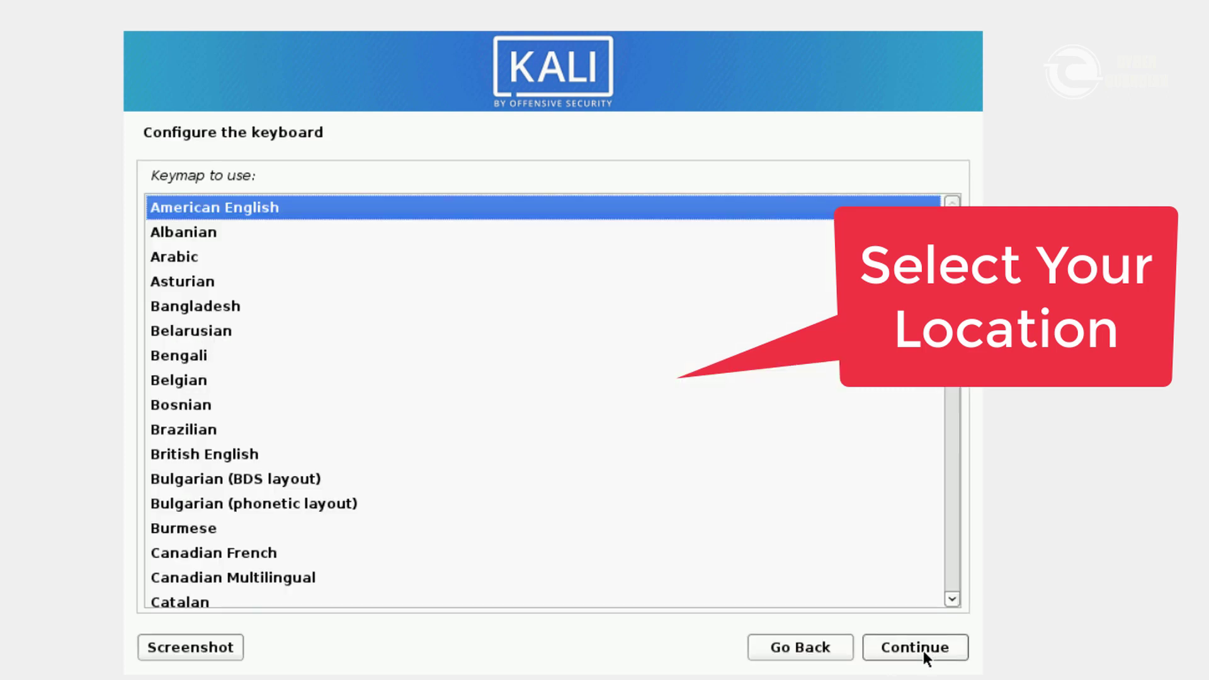
click(923, 651)
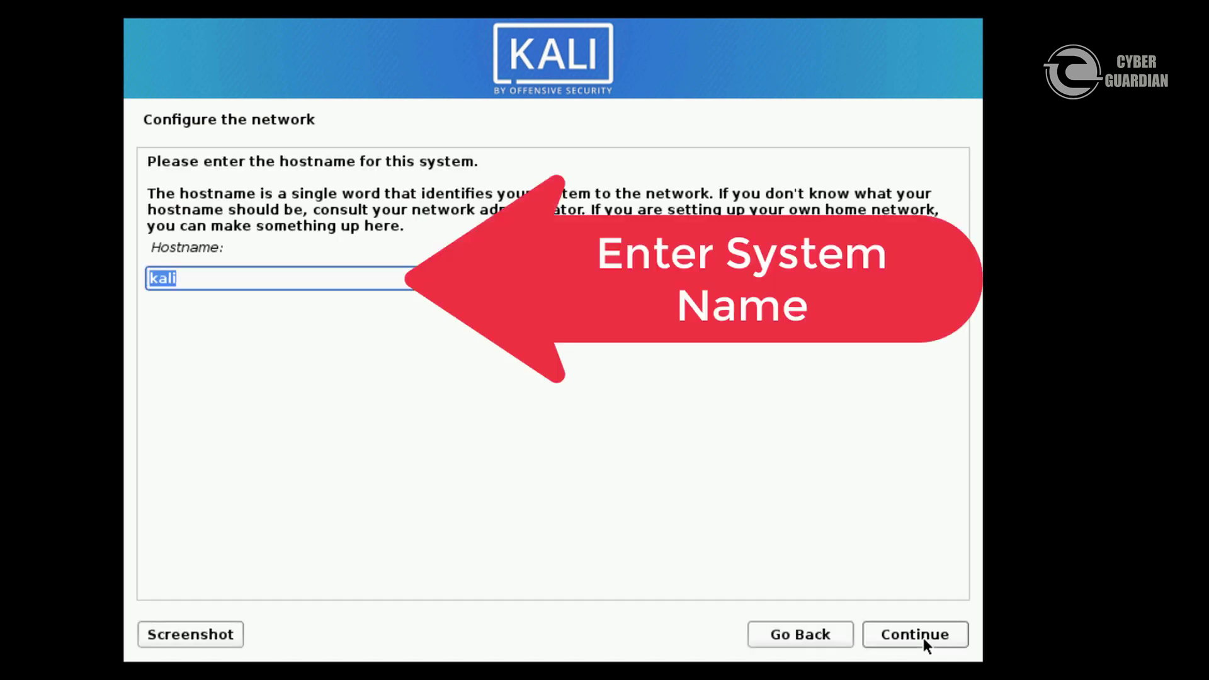
text(cyebr_)
key(BackSpace)
text(guardain)
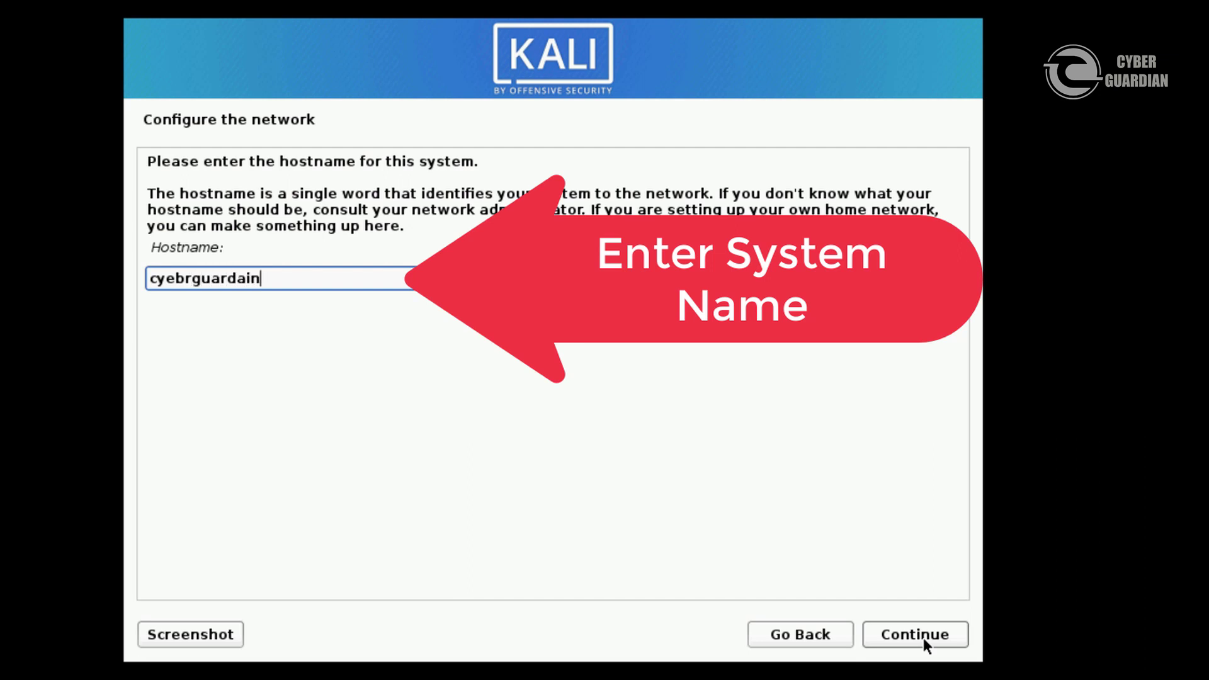
click(923, 637)
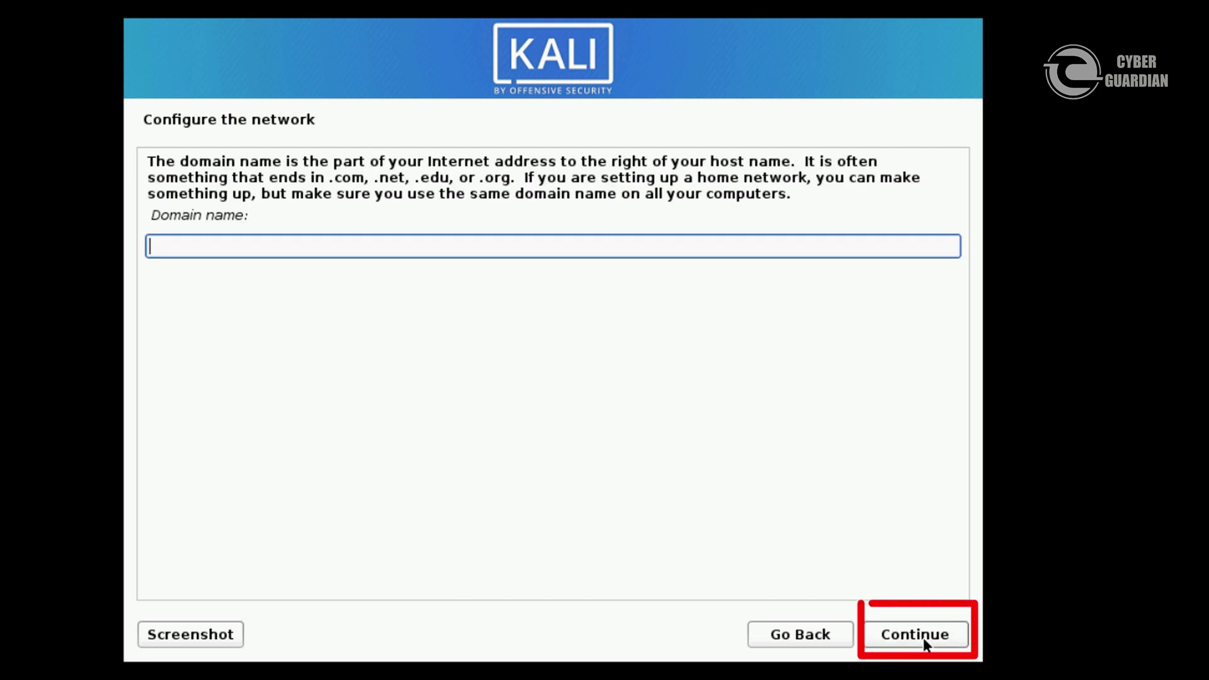
click(798, 648)
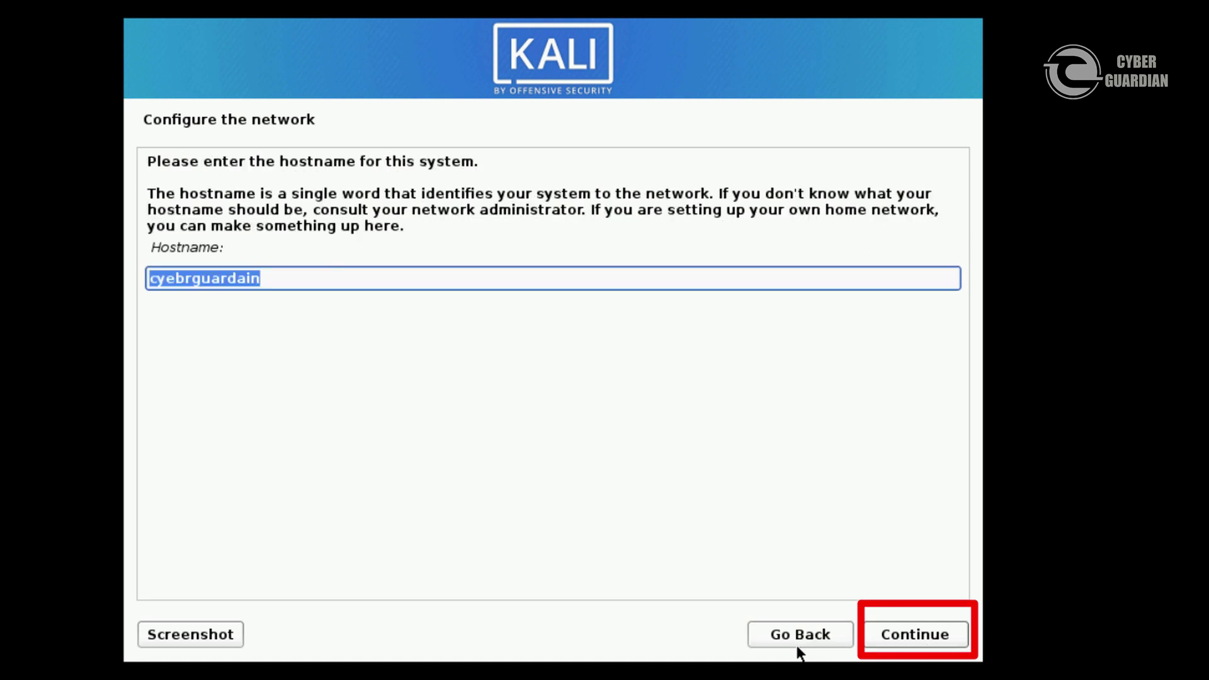
Set the system's hostname to cyberguardian and continue with the domain name left blank
text(cyb)
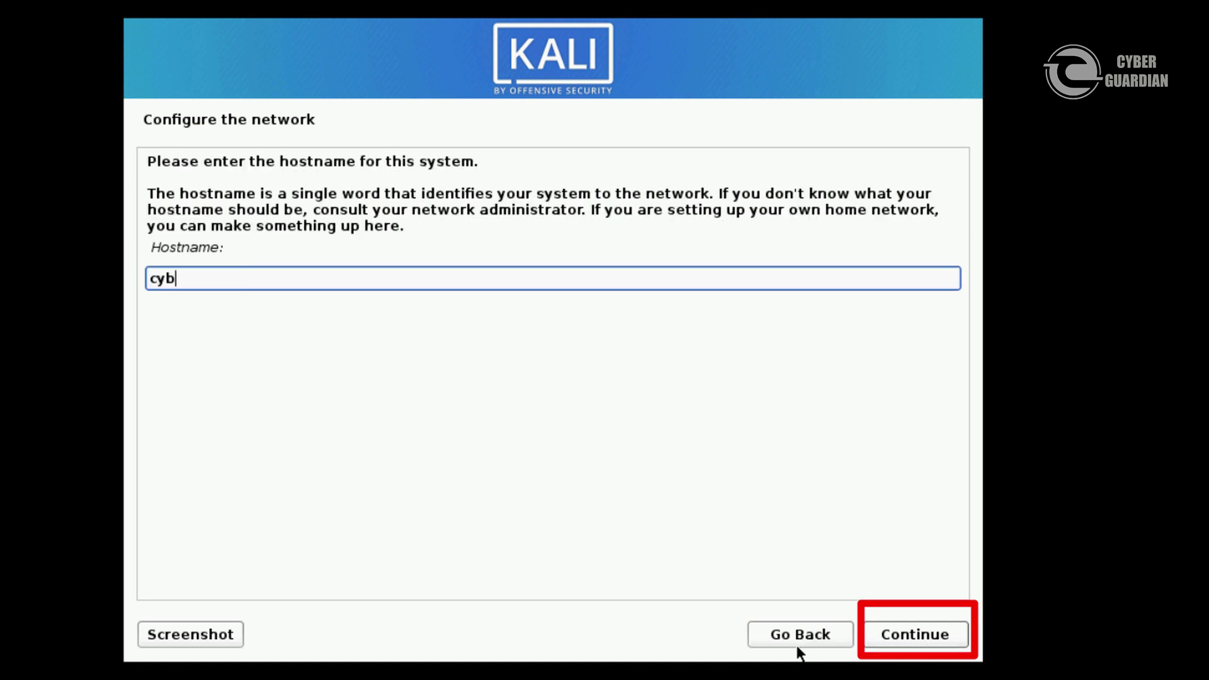
text(erguardian)
key(Return)
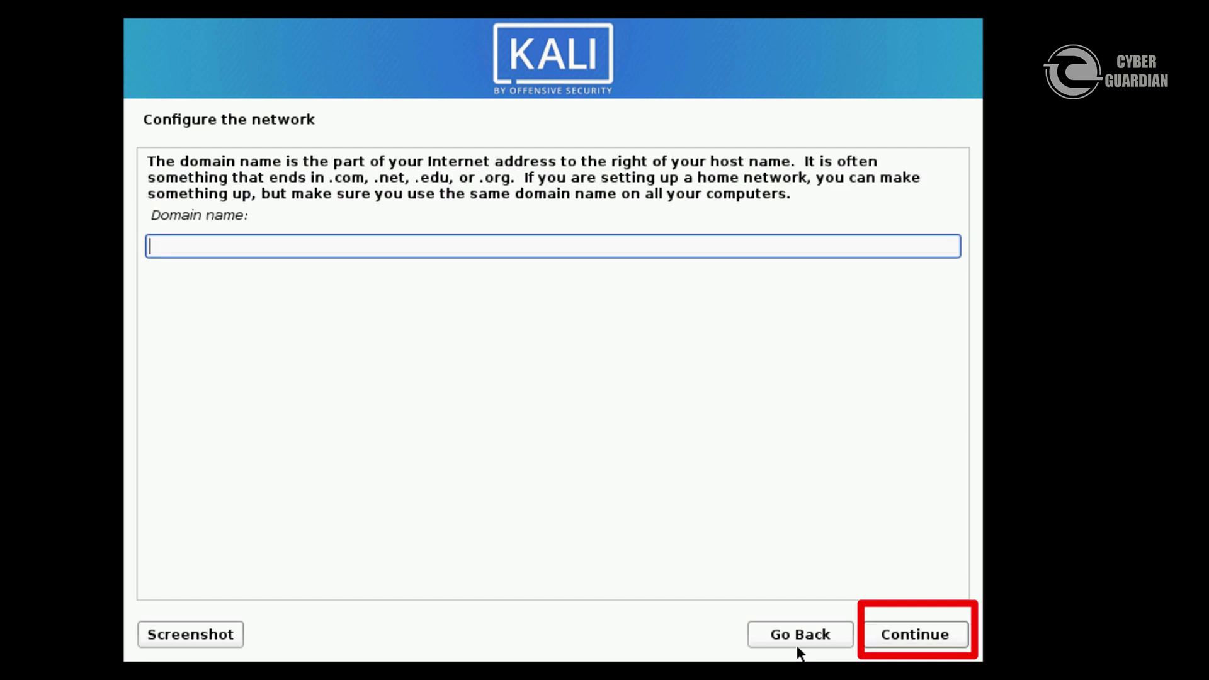
click(904, 642)
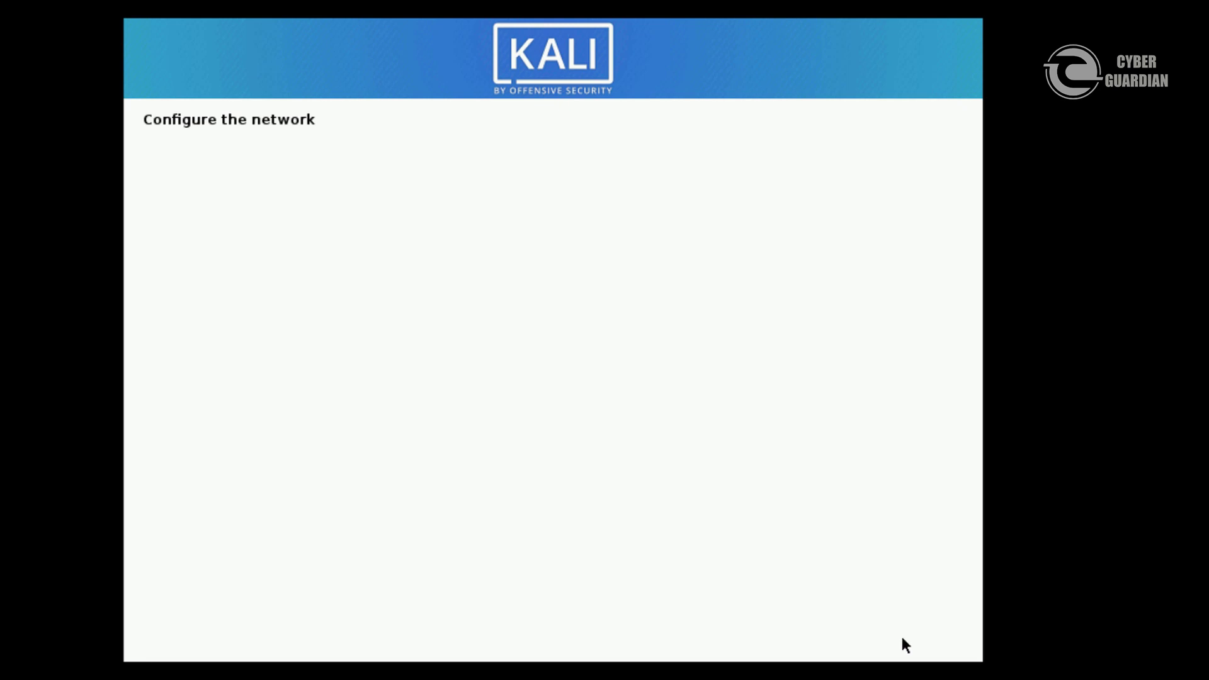